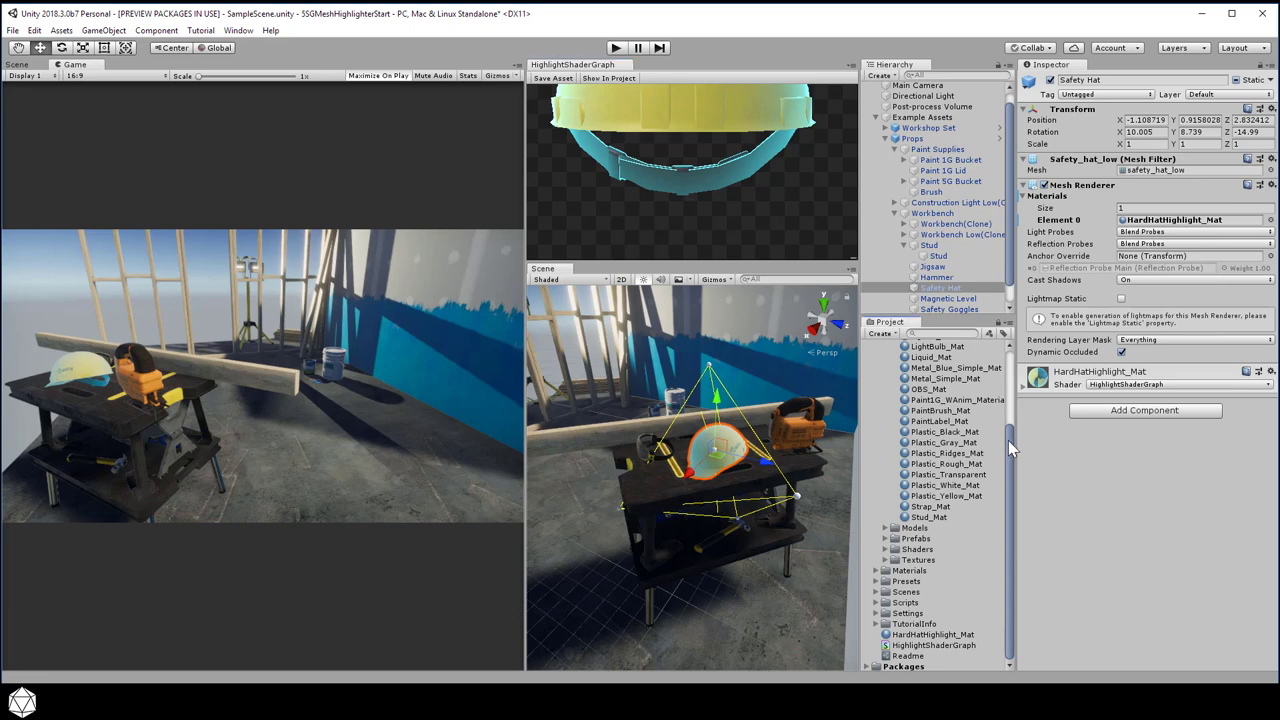
# Assign HardHat_Mat as the Safety Hat's material and add a Mesh Collider component to the hat.
pyautogui.moveTo(1008, 440); pyautogui.dragTo(1122, 220)
pyautogui.click(920, 432)
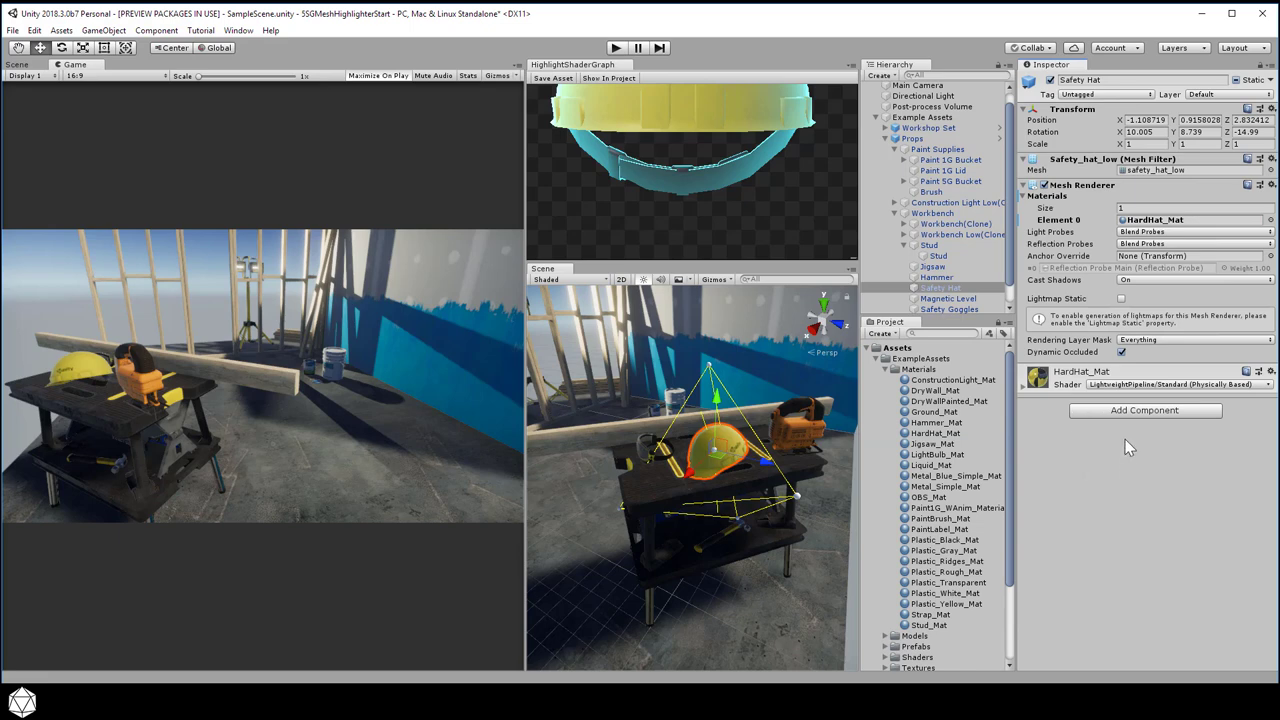
pyautogui.click(1113, 411)
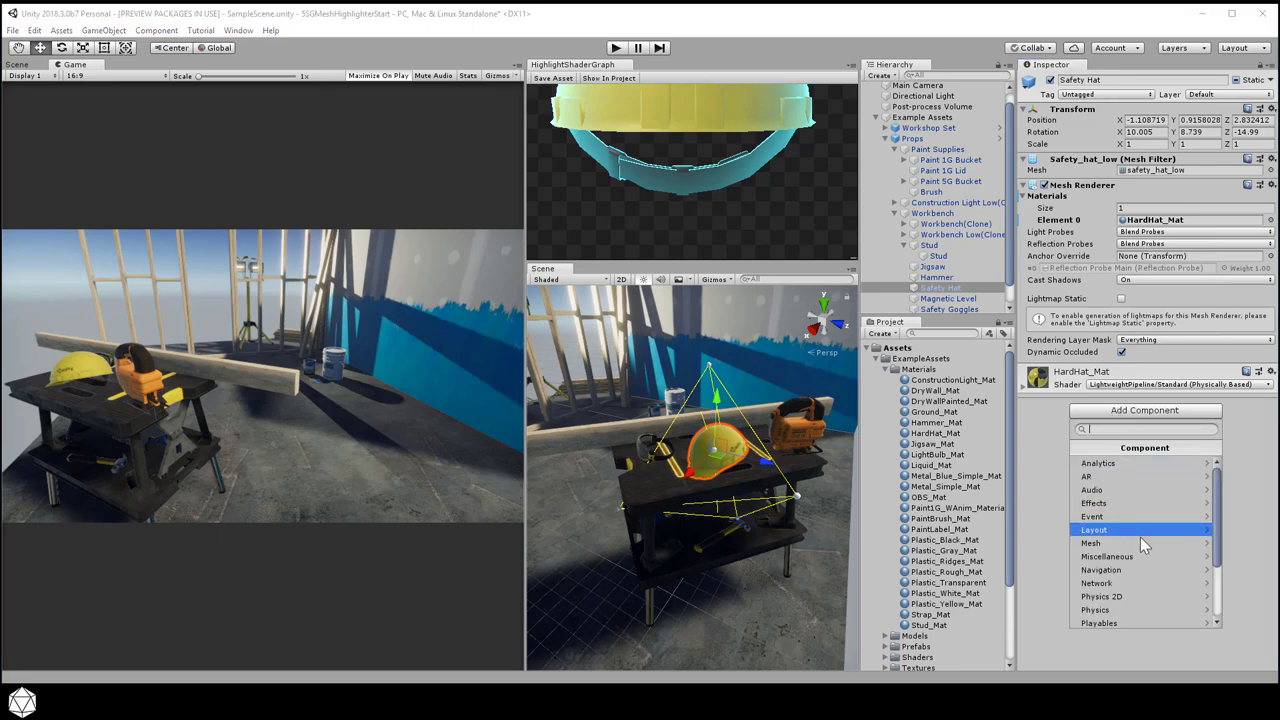
pyautogui.click(1123, 607)
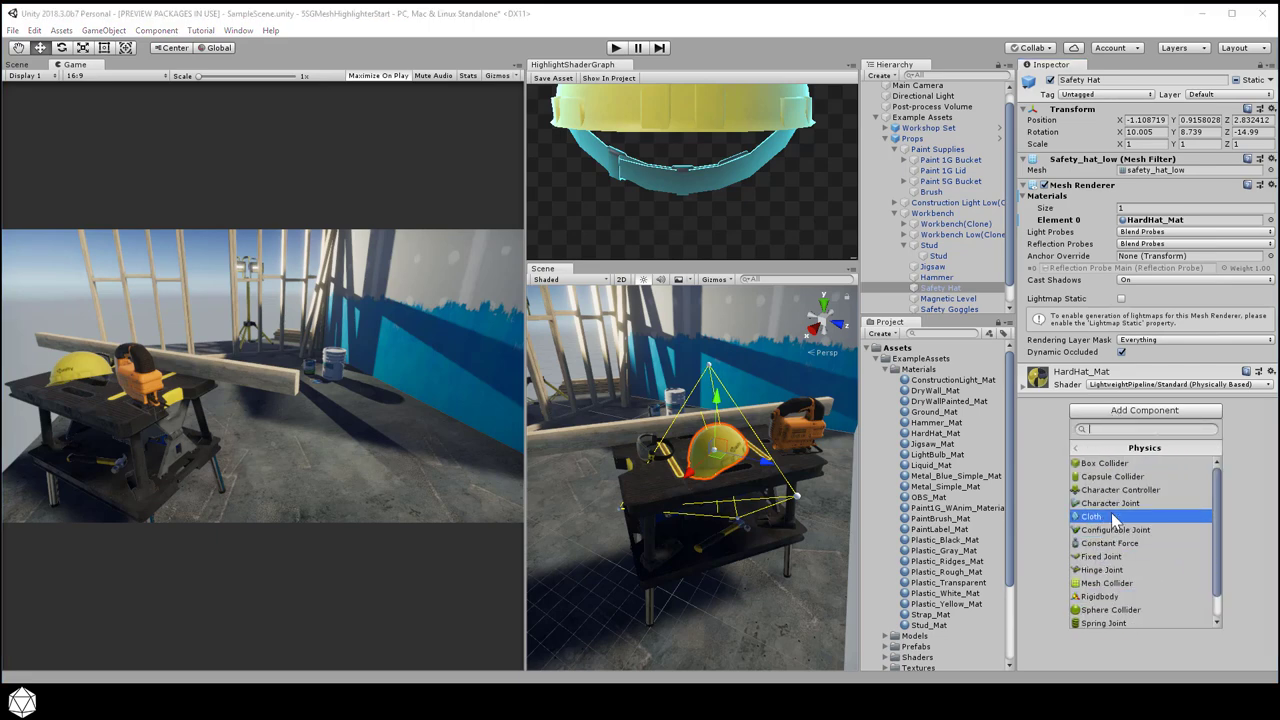
pyautogui.click(1125, 584)
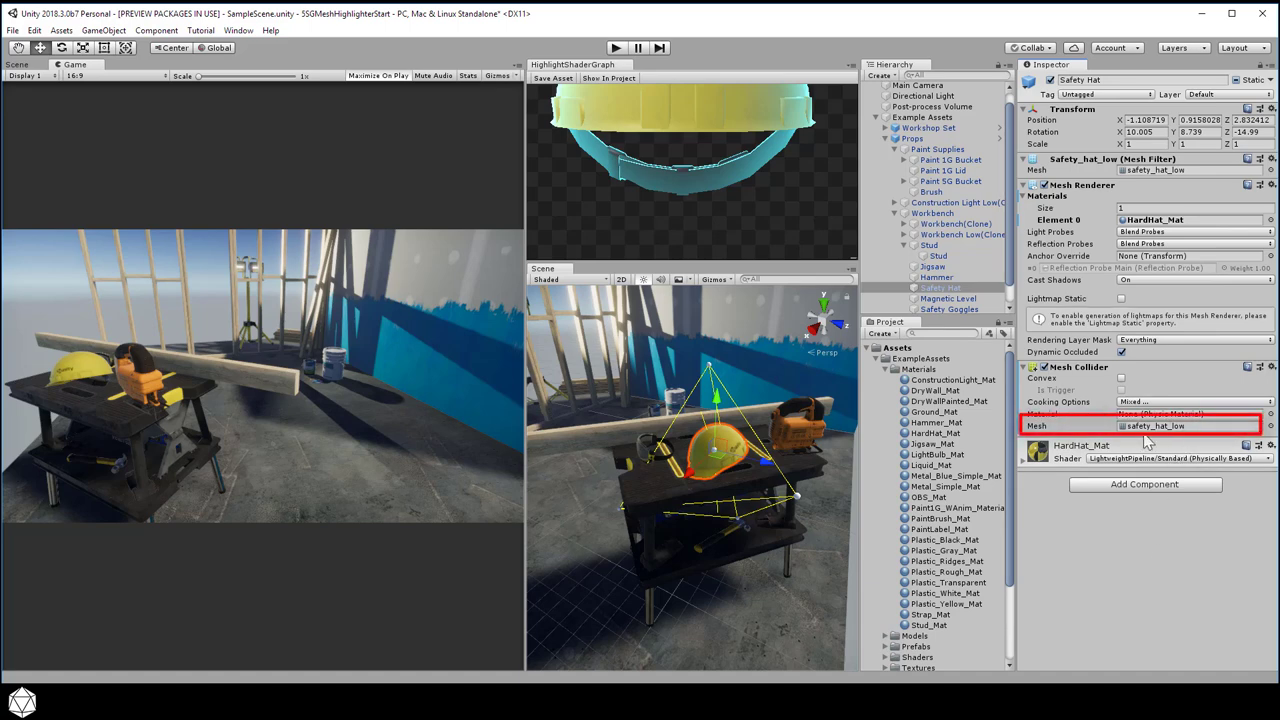
pyautogui.click(1147, 423)
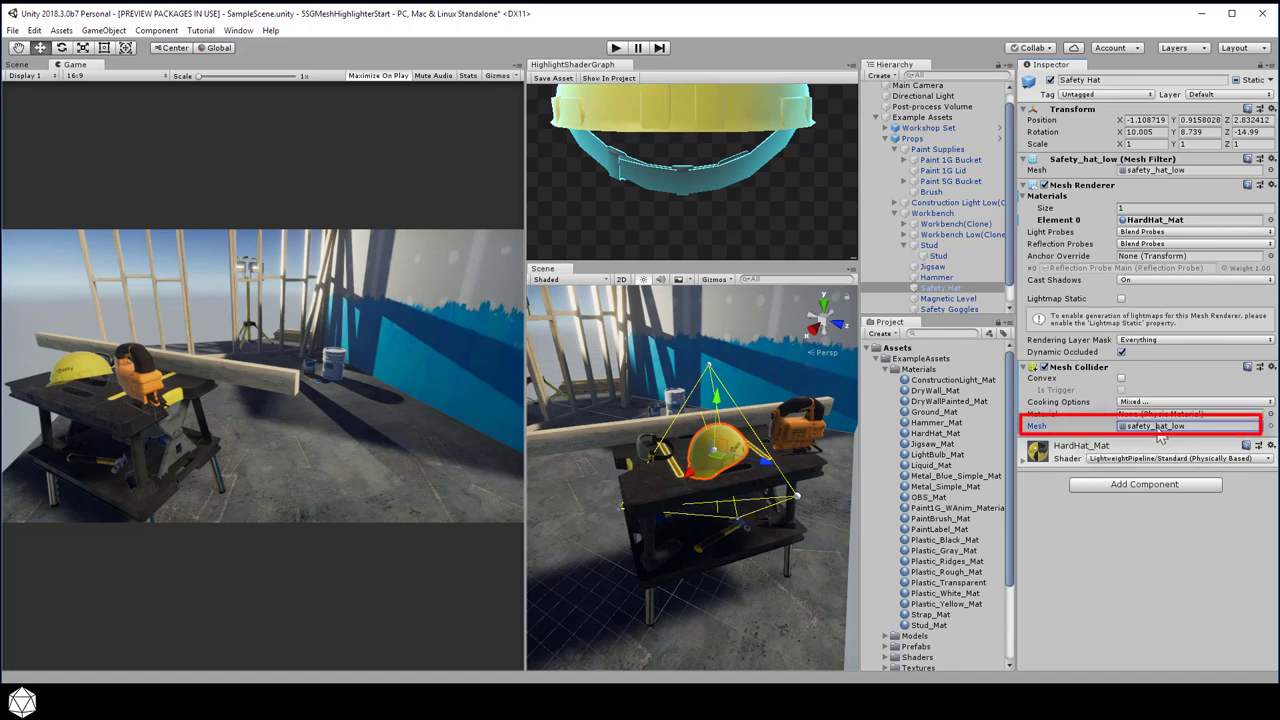
# Create a C# script named MeshHighlighter in the Assets folder and attach it to the Safety Hat object.
pyautogui.click(884, 369)
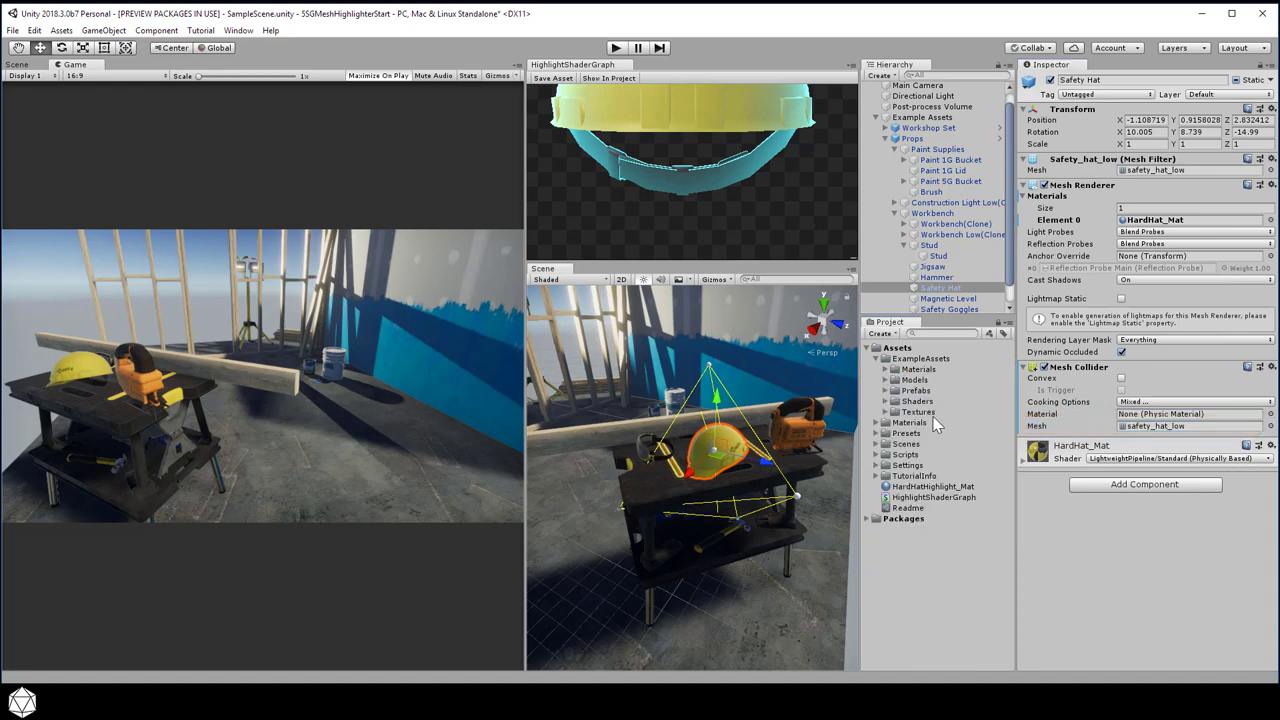
pyautogui.rightClick(914, 344)
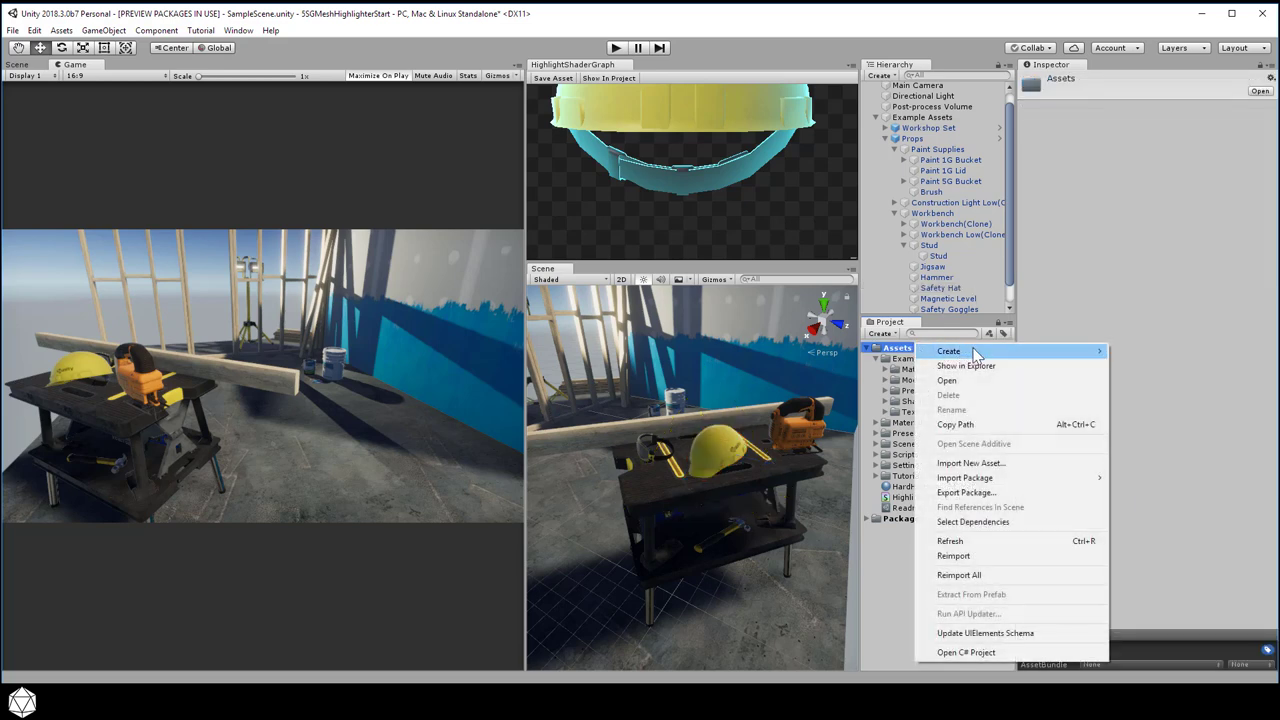
pyautogui.moveTo(976, 353)
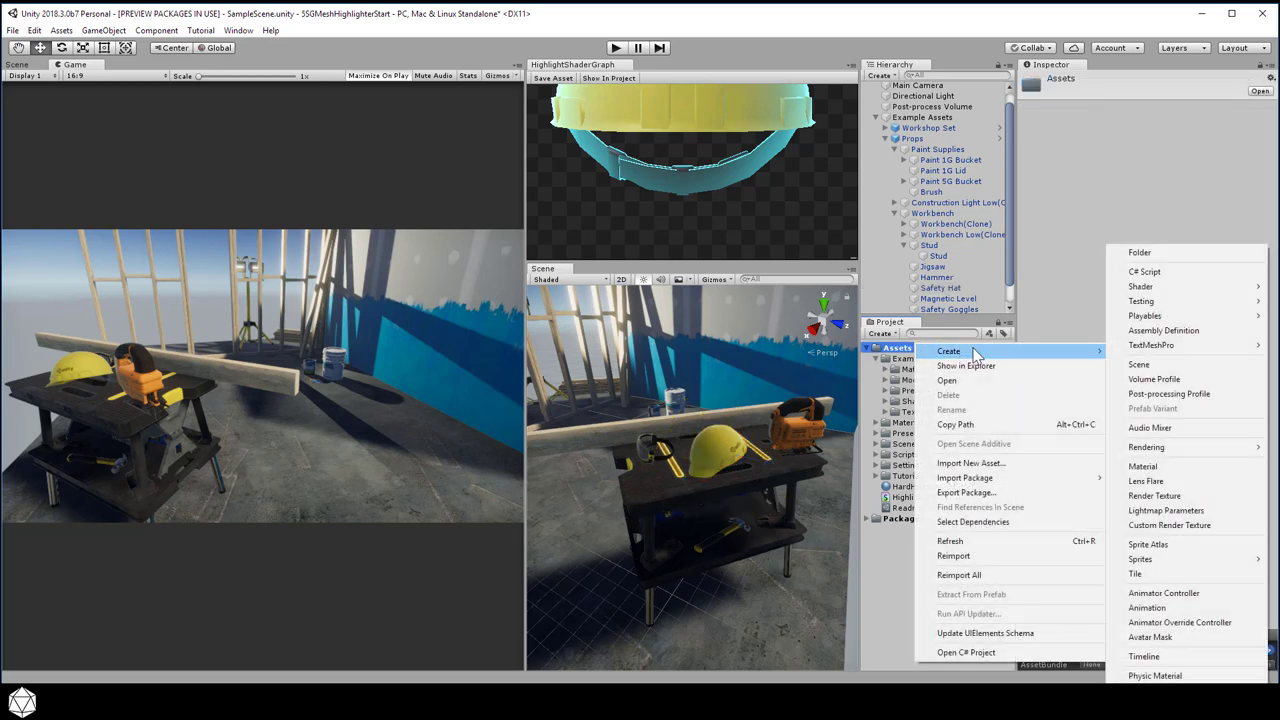
pyautogui.click(1140, 272)
pyautogui.write('Mesh')
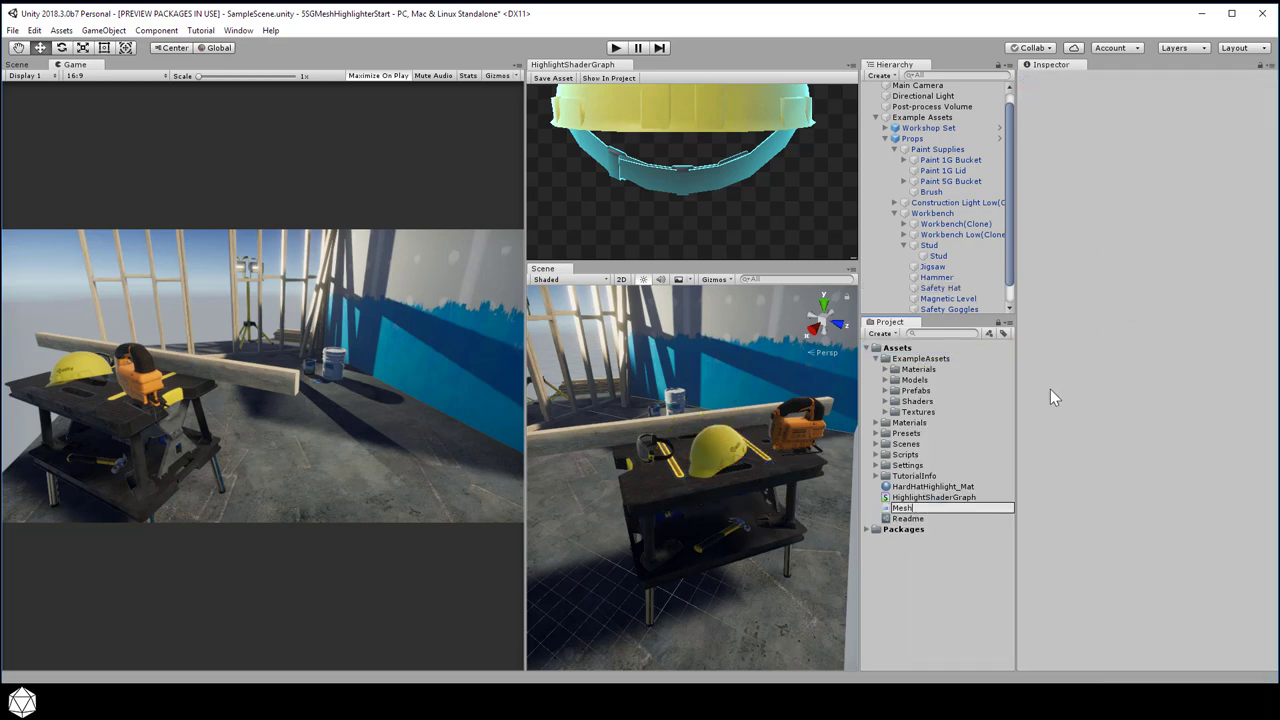
pyautogui.write('Highlighter')
pyautogui.press('Return')
pyautogui.click(940, 287)
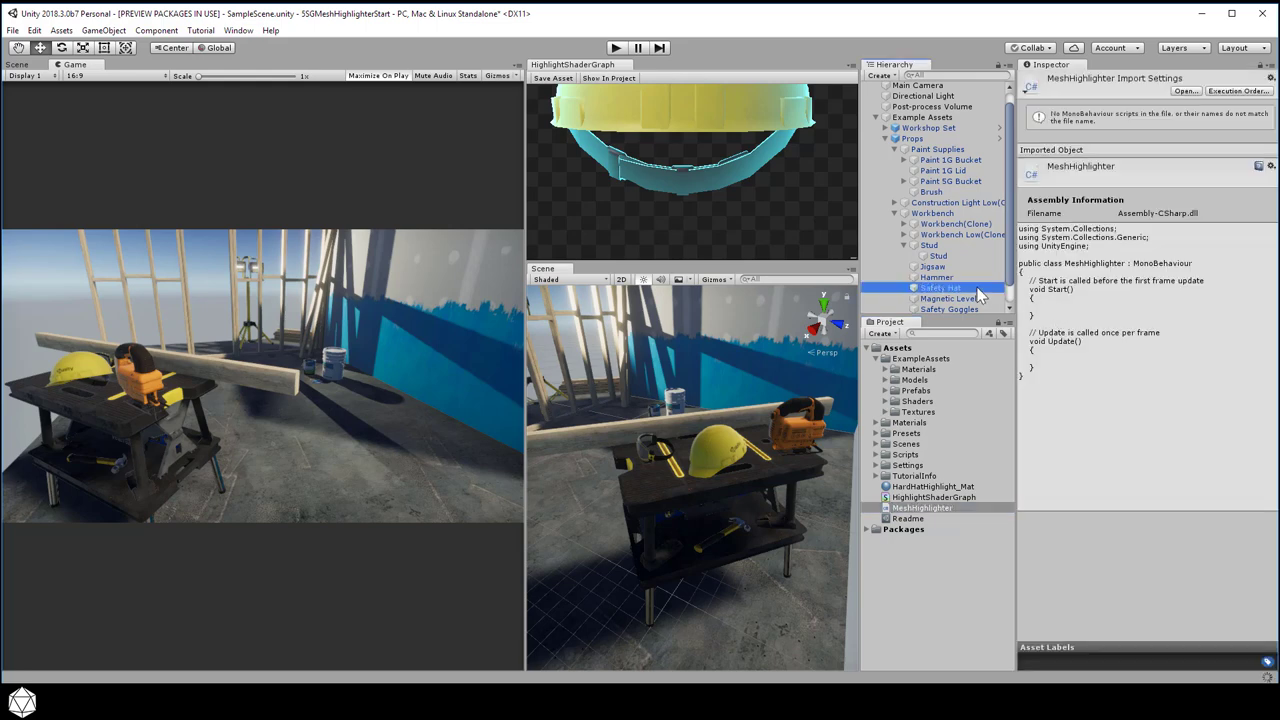
pyautogui.moveTo(893, 513); pyautogui.dragTo(1128, 545)
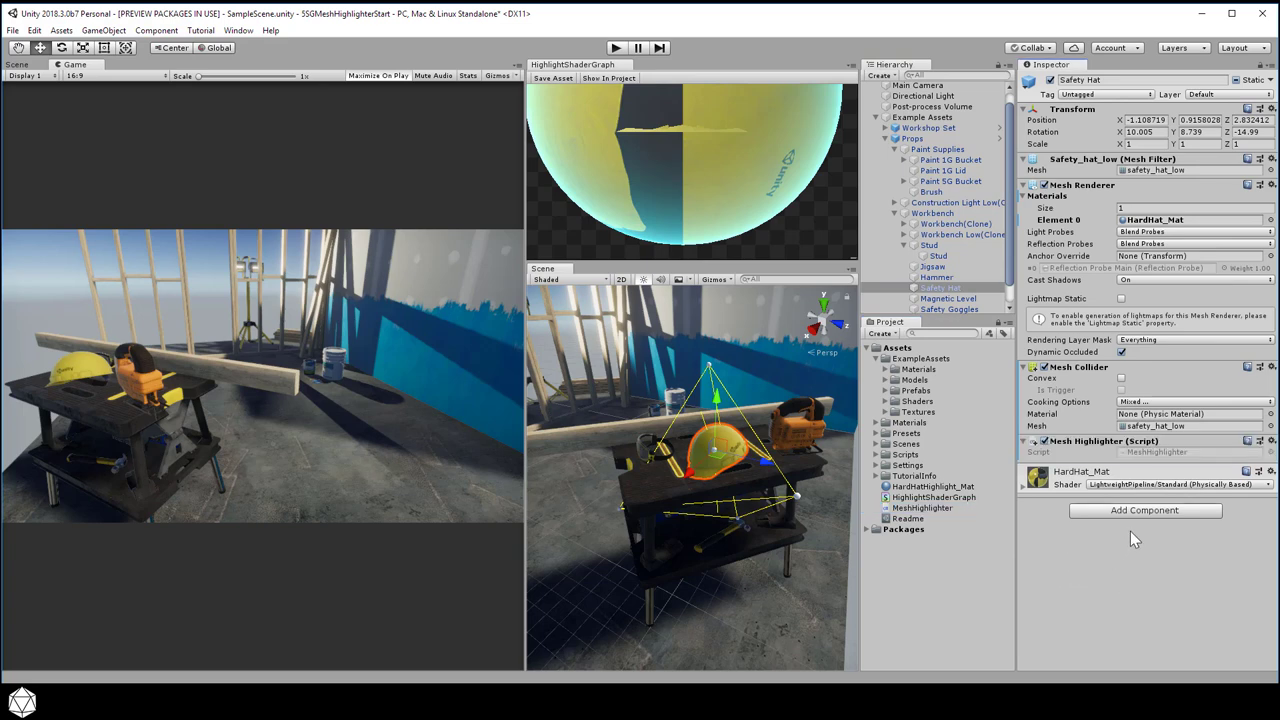
# Duplicate the Safety Hat object and rename the copy Safety Hat Highlight.
pyautogui.rightClick(958, 289)
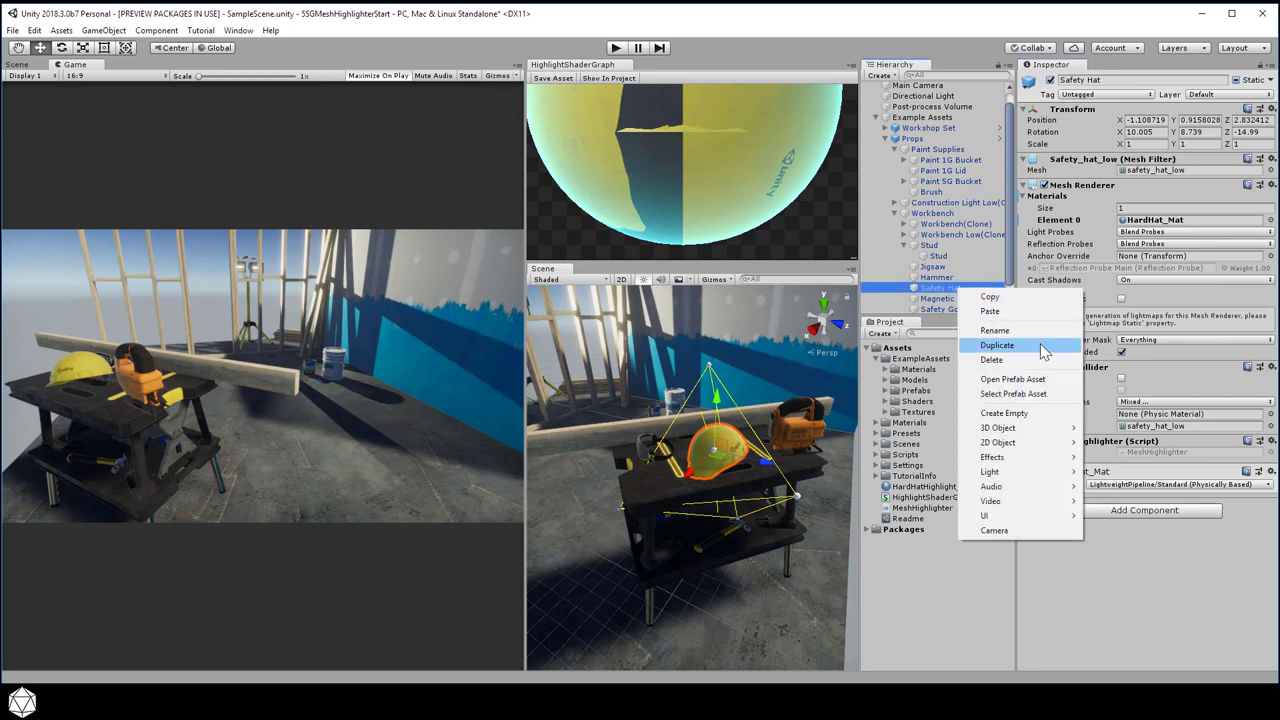
pyautogui.click(1040, 345)
pyautogui.click(968, 310)
pyautogui.moveTo(961, 310); pyautogui.dragTo(990, 310)
pyautogui.write('High')
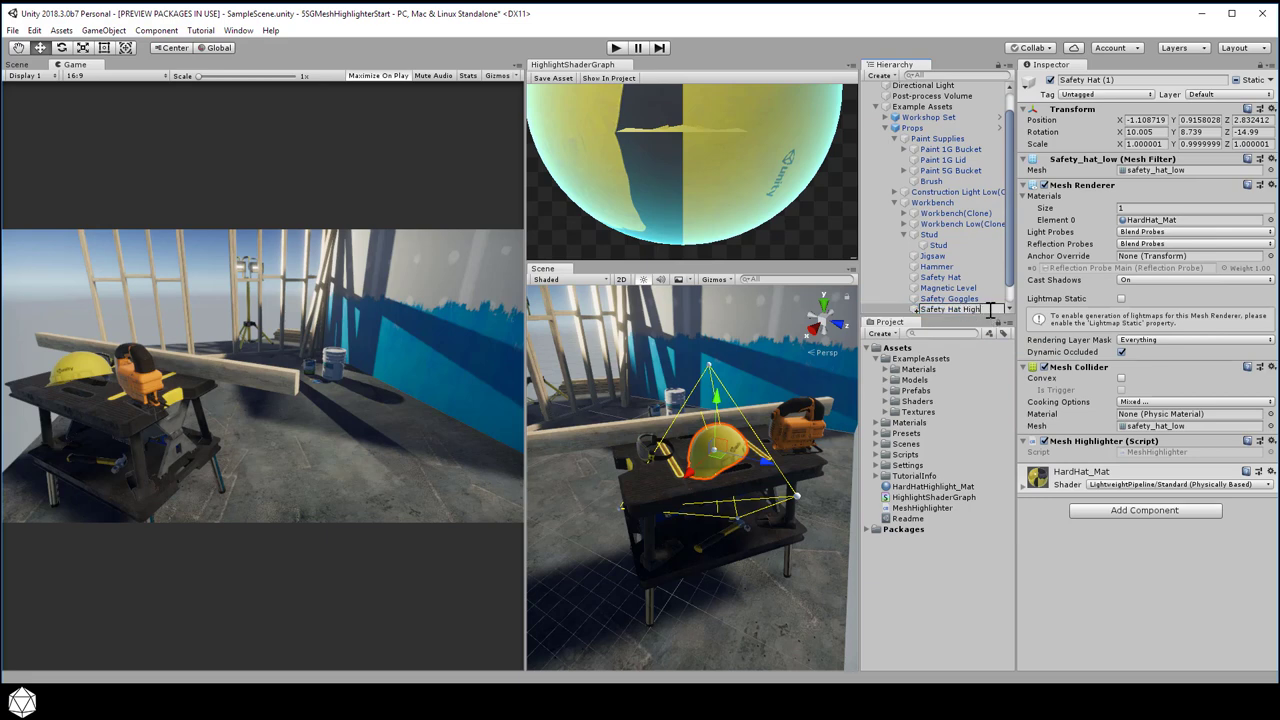
pyautogui.write('light')
pyautogui.press('Return')
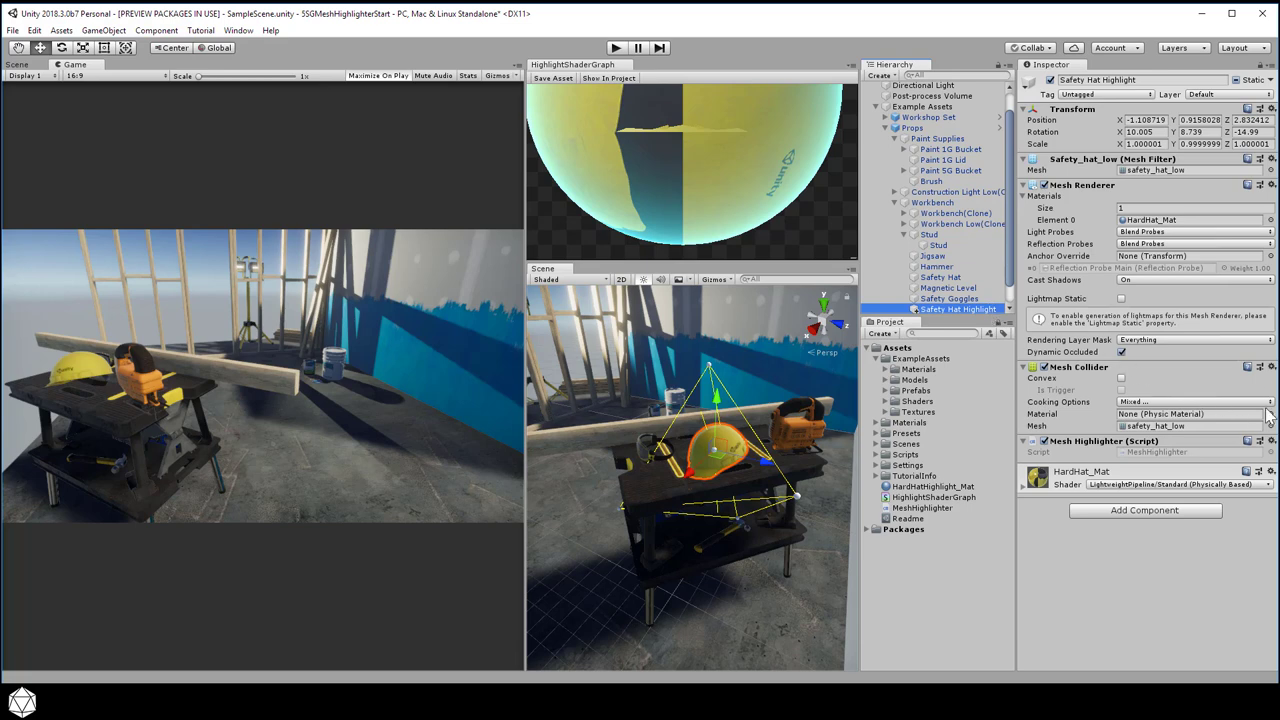
# Remove the Mesh Collider and Mesh Highlighter components from Safety Hat Highlight.
pyautogui.click(1271, 367)
pyautogui.click(1250, 401)
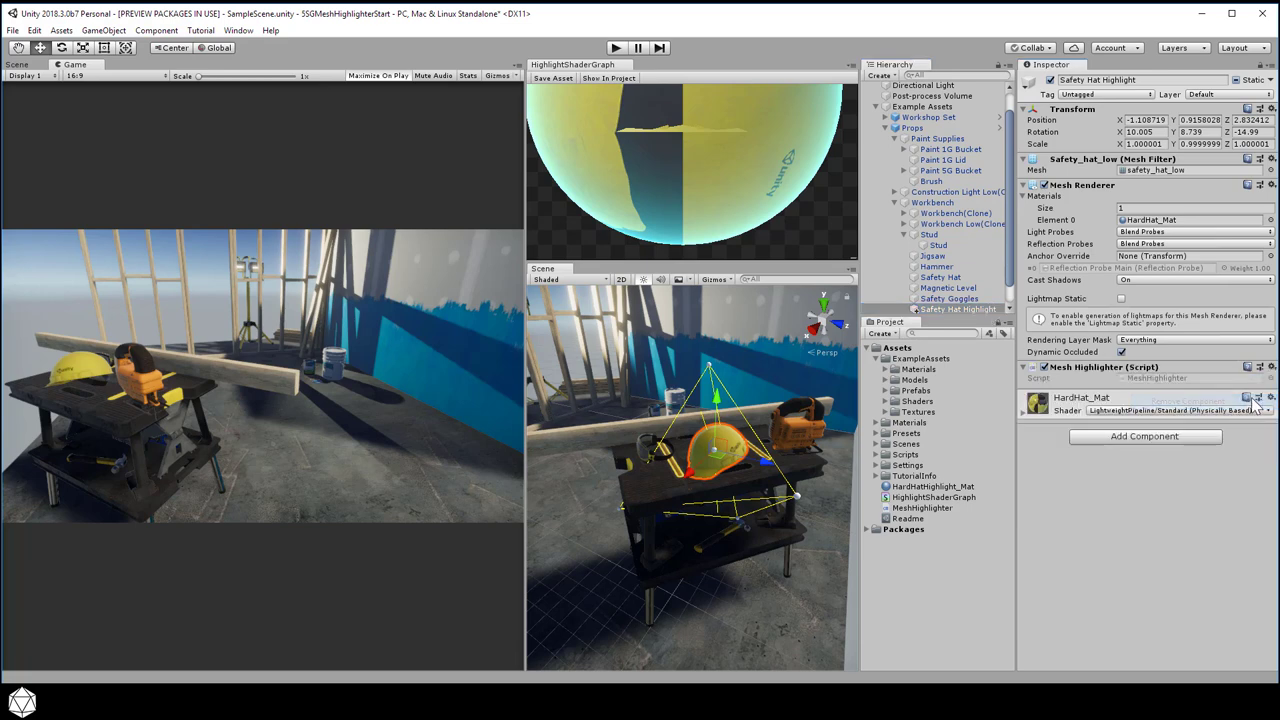
pyautogui.click(1271, 368)
pyautogui.click(1240, 401)
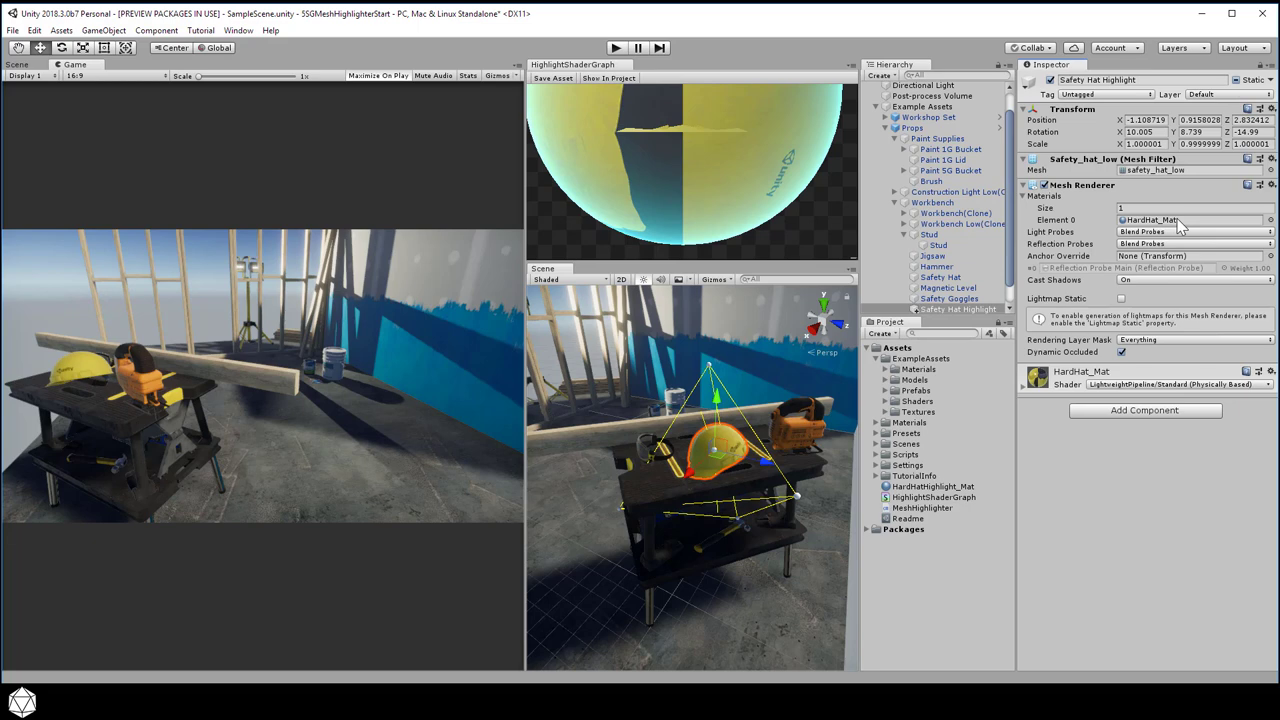
# Assign HardHatHighlight_Mat to Safety Hat Highlight and make the object a child of Safety Hat.
pyautogui.moveTo(950, 486); pyautogui.dragTo(1186, 220)
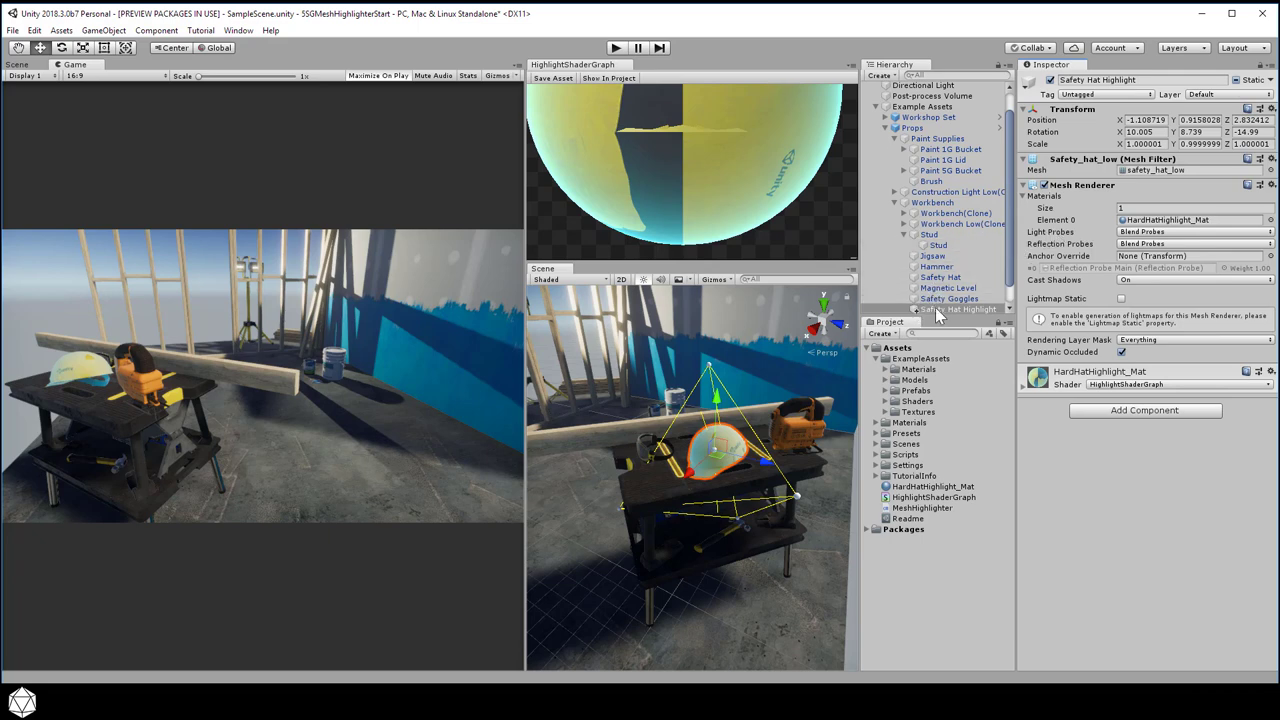
pyautogui.moveTo(941, 310); pyautogui.dragTo(975, 284)
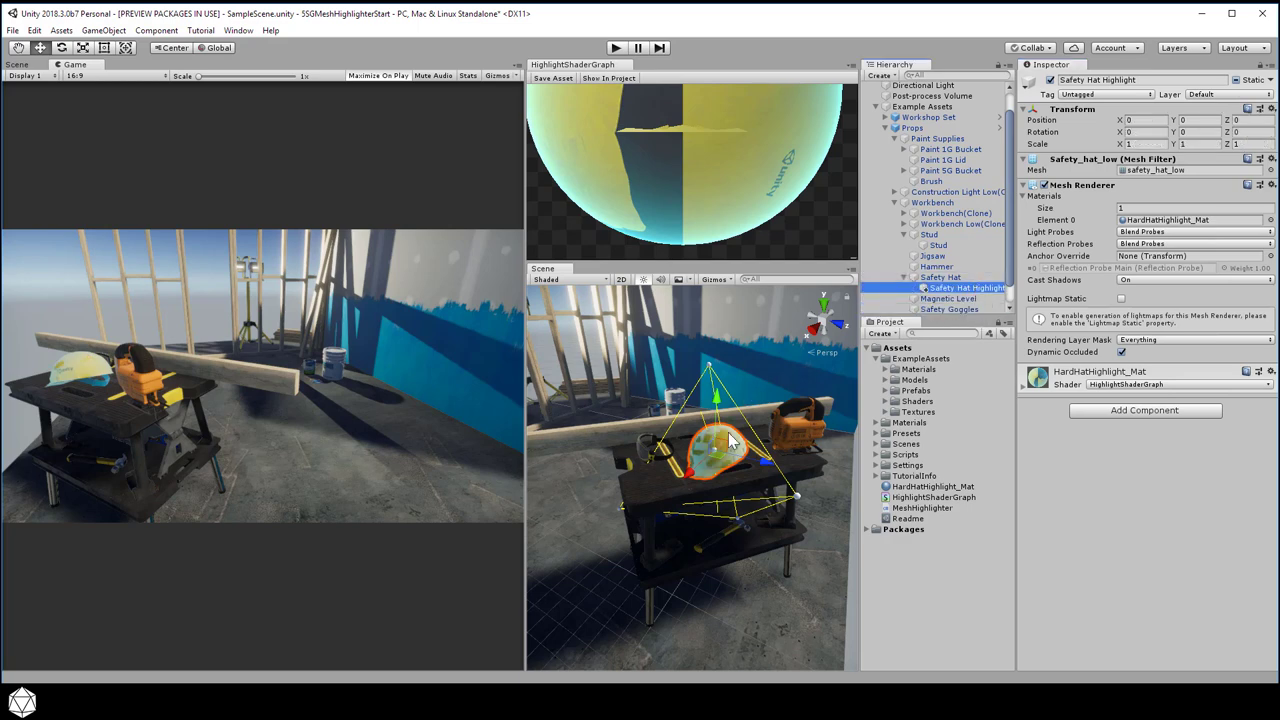
# Inspect the overlapping hats up close in the scene and disable the Mesh Renderer of Safety Hat Highlight.
pyautogui.scroll(5, 725, 450)
pyautogui.press('f')
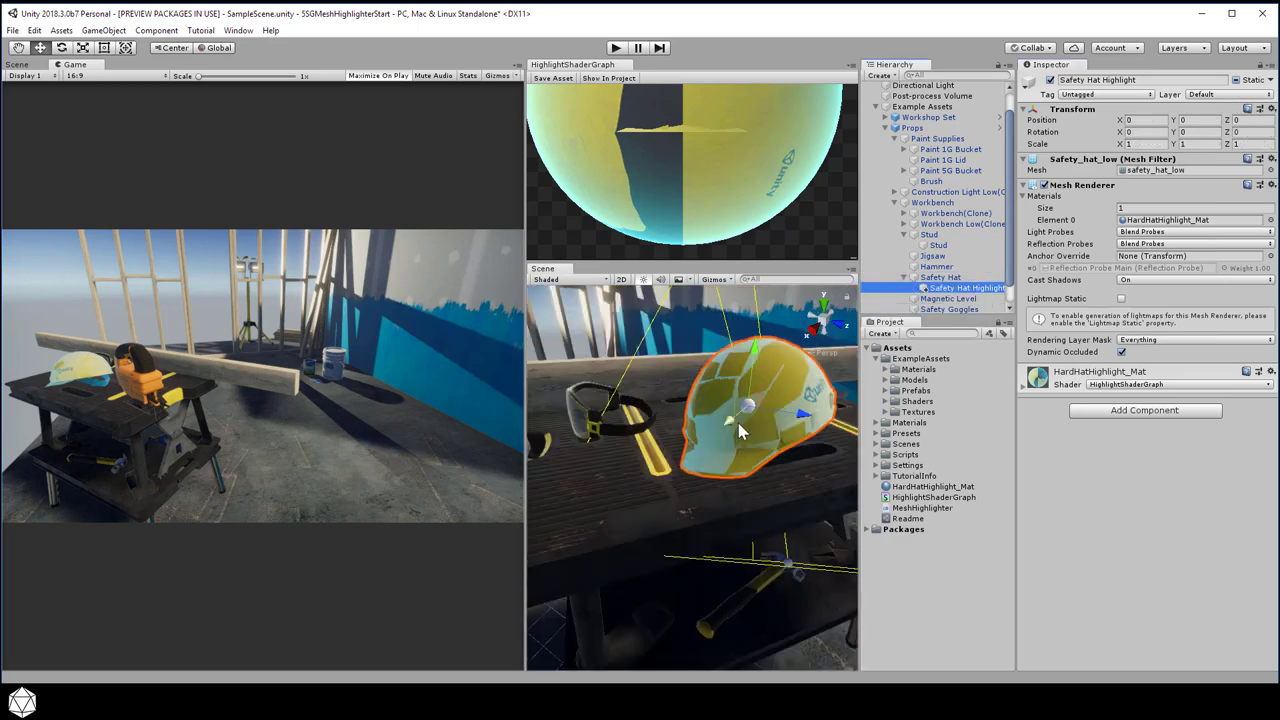
pyautogui.moveTo(739, 422); pyautogui.dragTo(721, 435, button='middle')
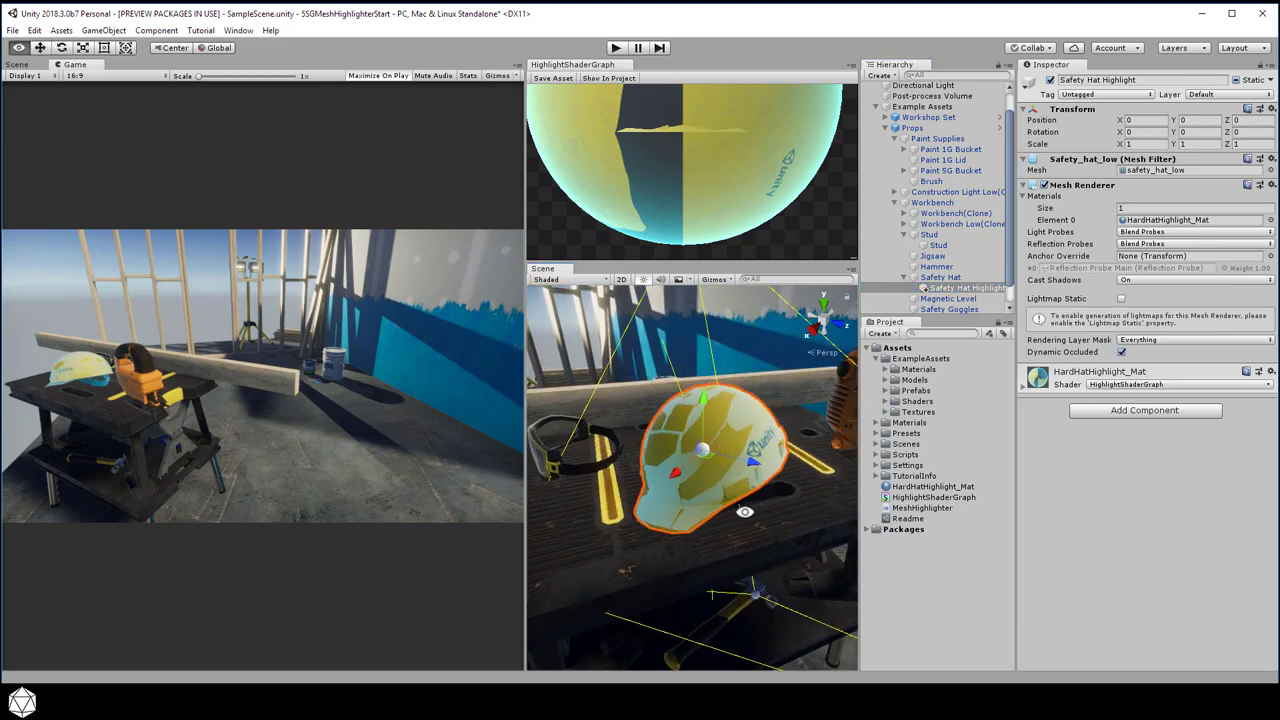
pyautogui.keyDown('alt'); pyautogui.moveTo(730, 457); pyautogui.dragTo(694, 510); pyautogui.keyUp('alt')
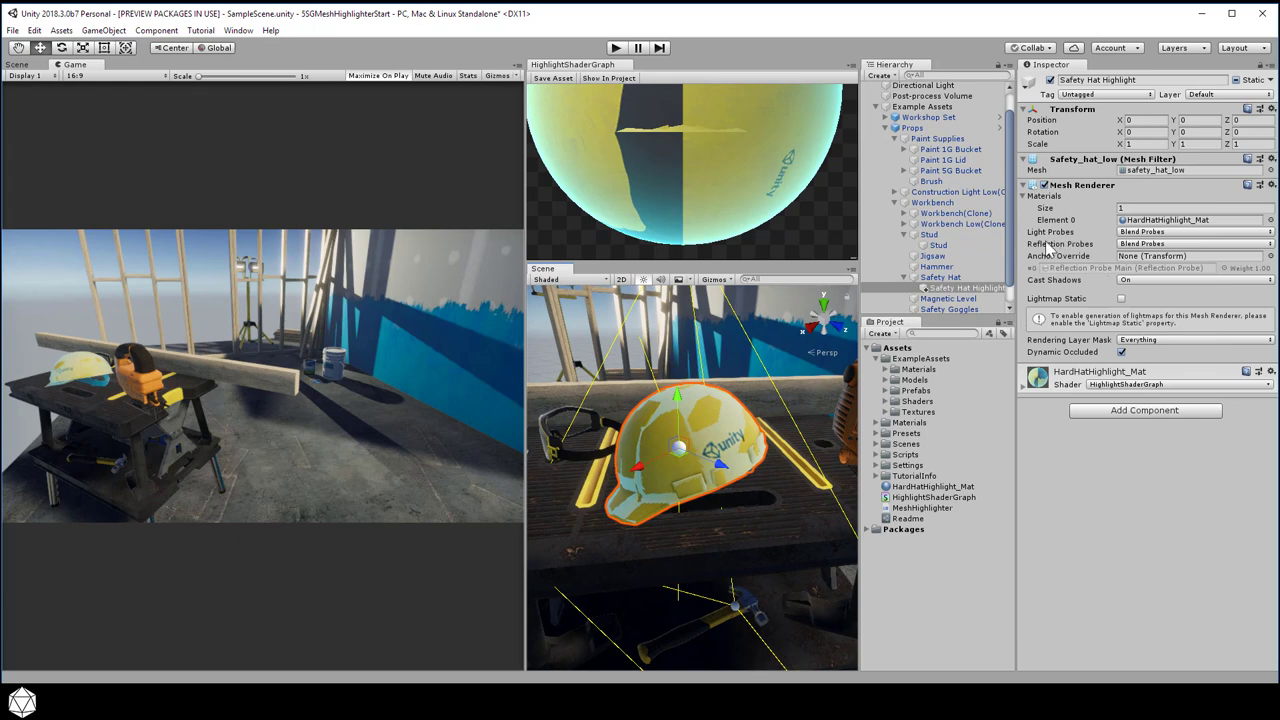
pyautogui.click(1045, 186)
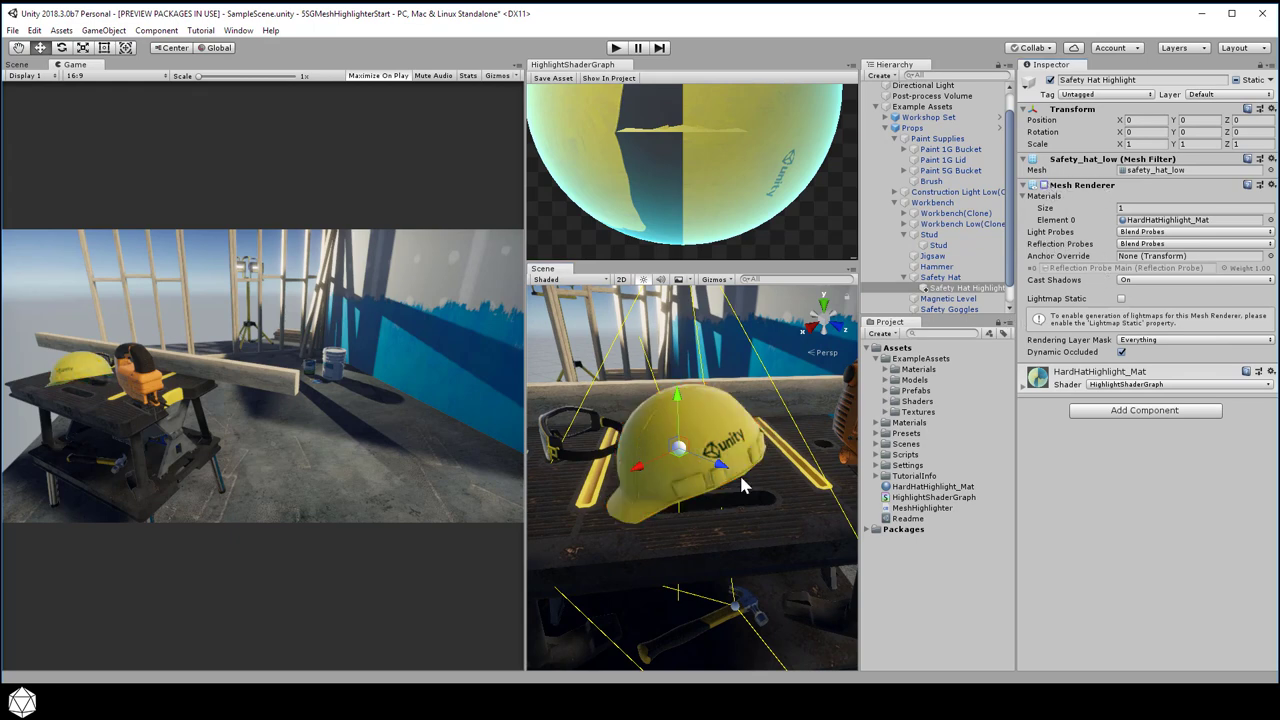
pyautogui.keyDown('alt'); pyautogui.moveTo(690, 526); pyautogui.dragTo(767, 519); pyautogui.keyUp('alt')
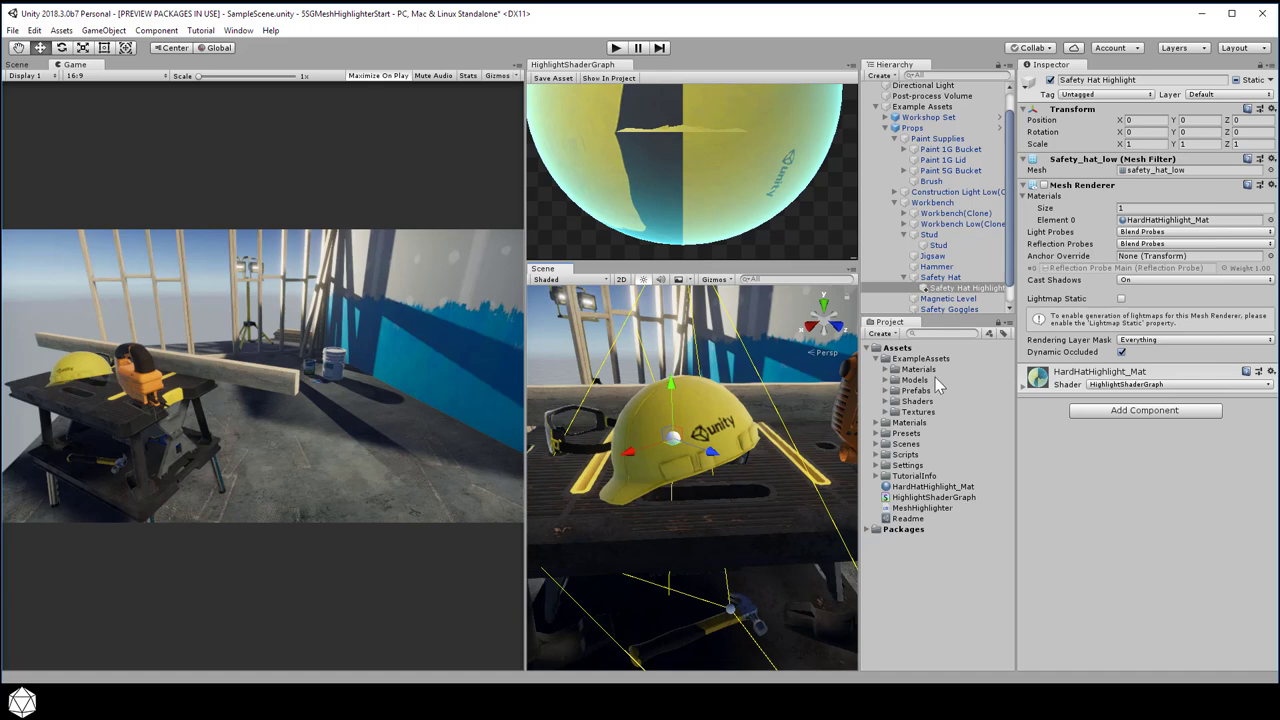
# Open the MeshHighlighter script in Visual Studio and insert an empty line at the start of the class body.
pyautogui.click(954, 508)
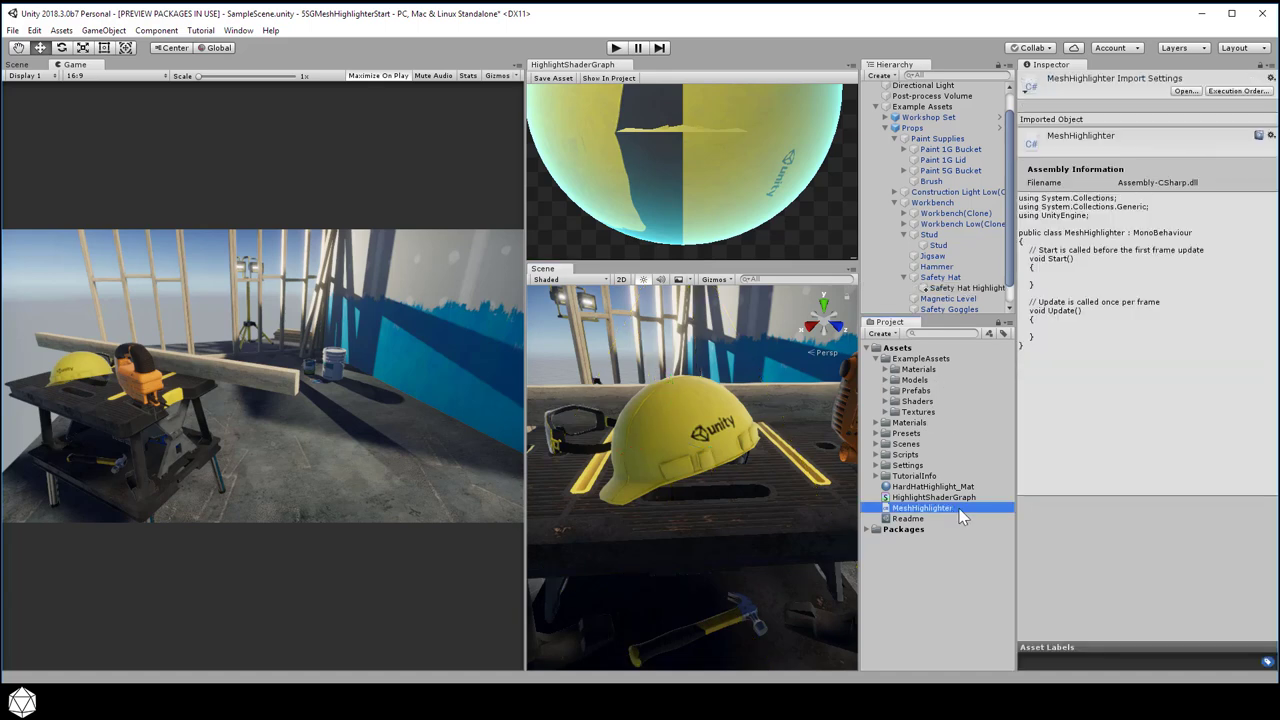
pyautogui.doubleClick(960, 514)
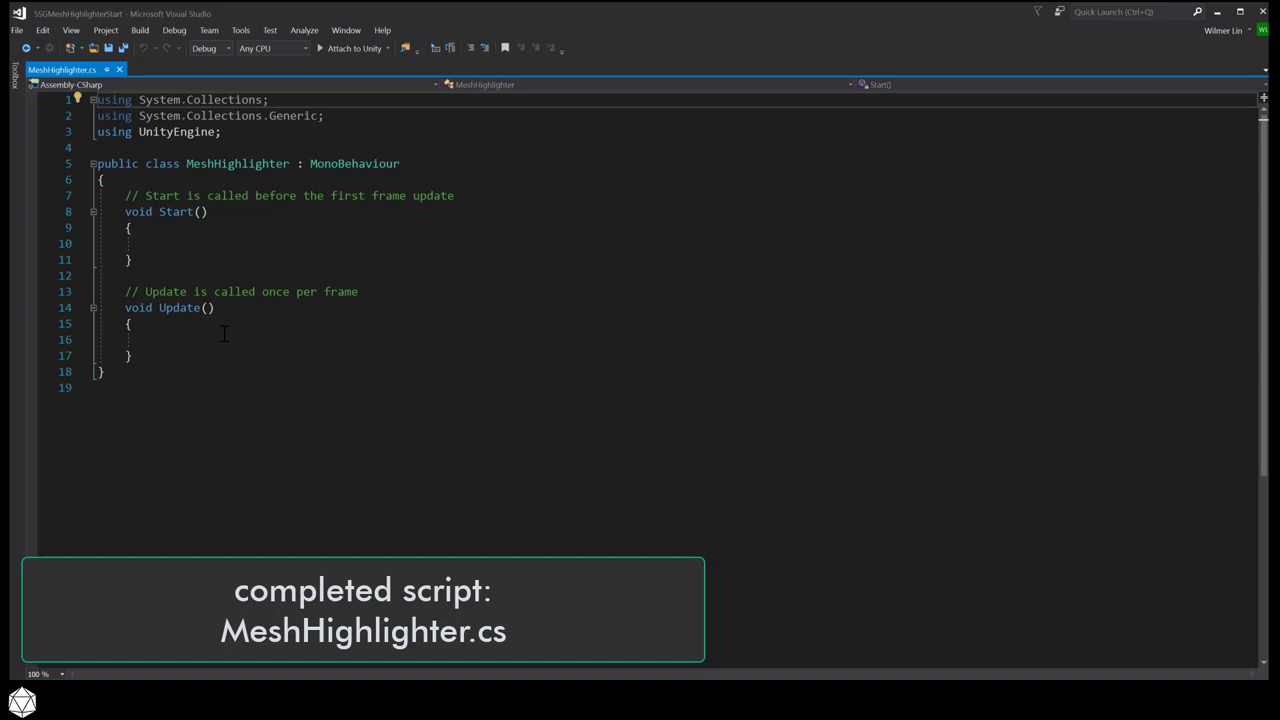
pyautogui.click(245, 180)
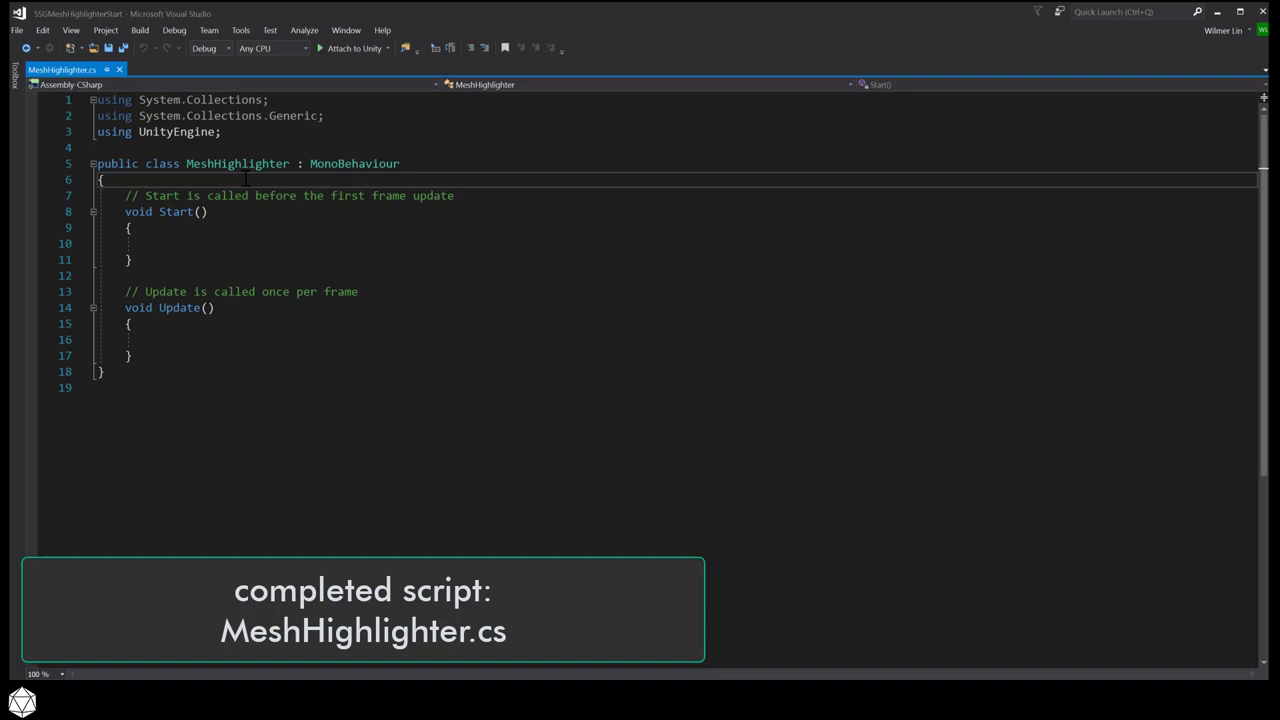
pyautogui.press('Return')
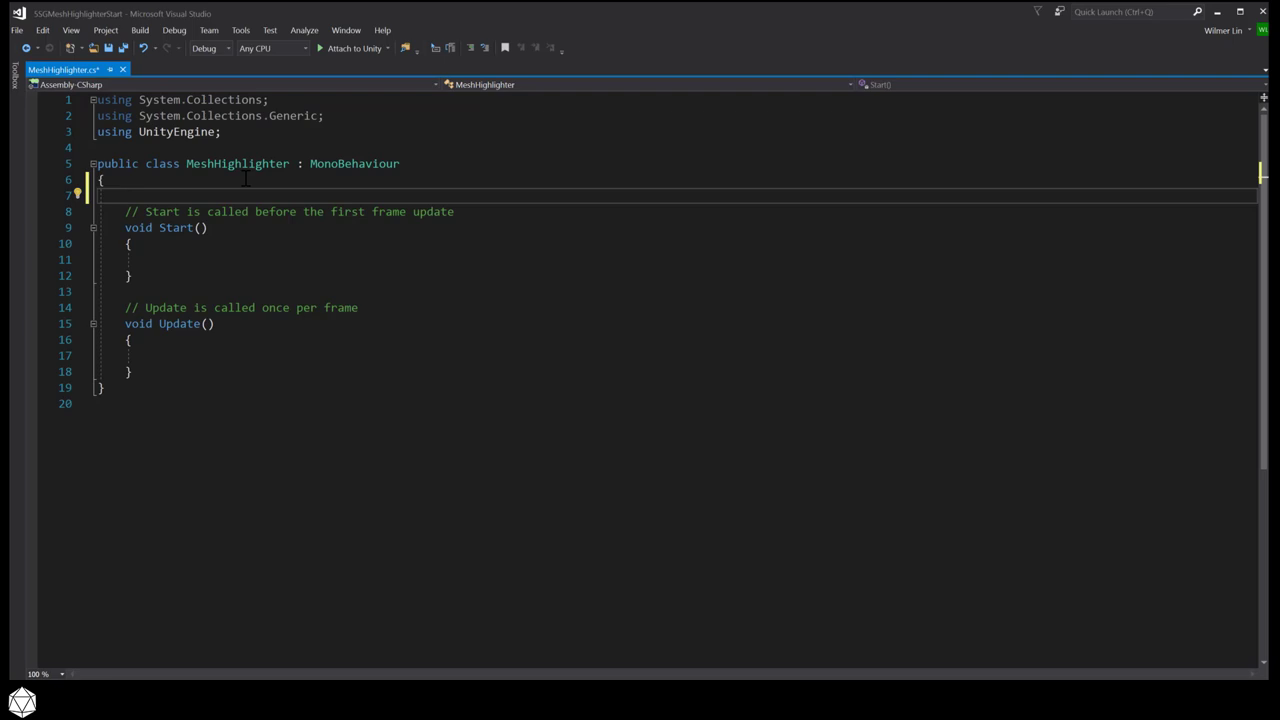
# Add the attribute [RequireComponent(typeof(MeshRenderer))] on its own line directly above the MeshHighlighter class declaration.
pyautogui.press('Up')
pyautogui.press('Up')
pyautogui.press('Up')
pyautogui.press('Return')
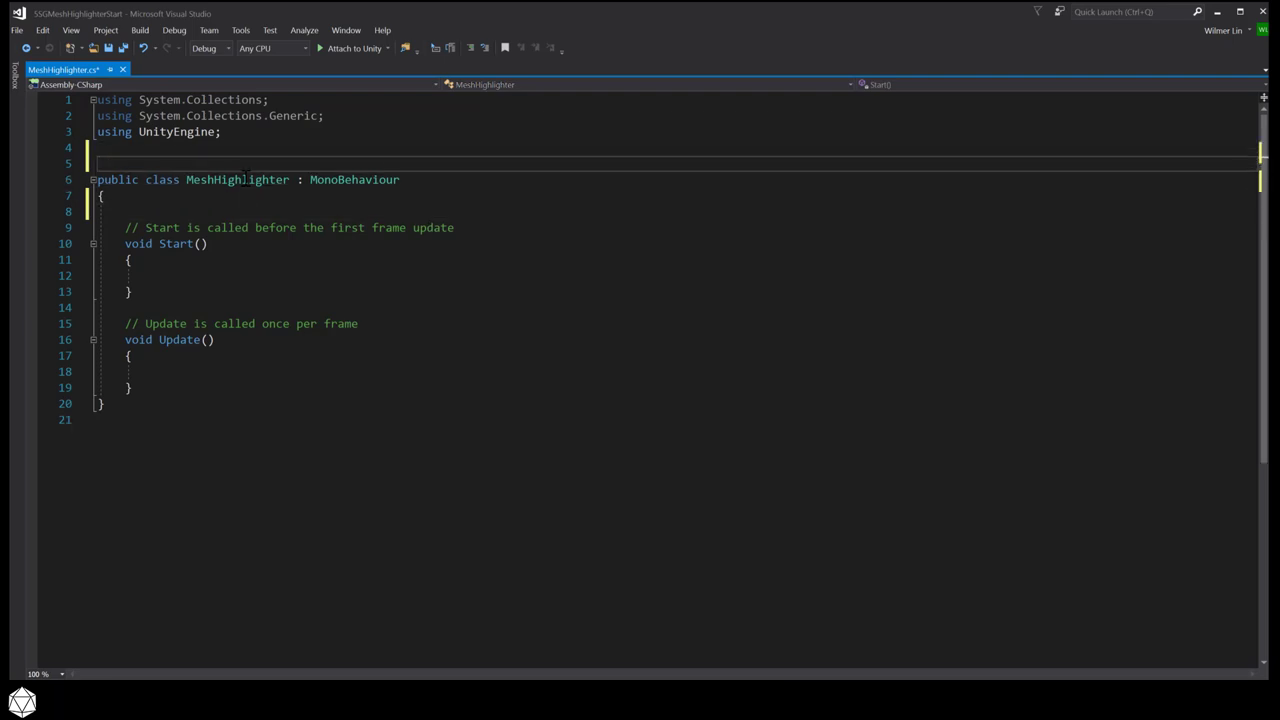
pyautogui.write('[RequireComponent')
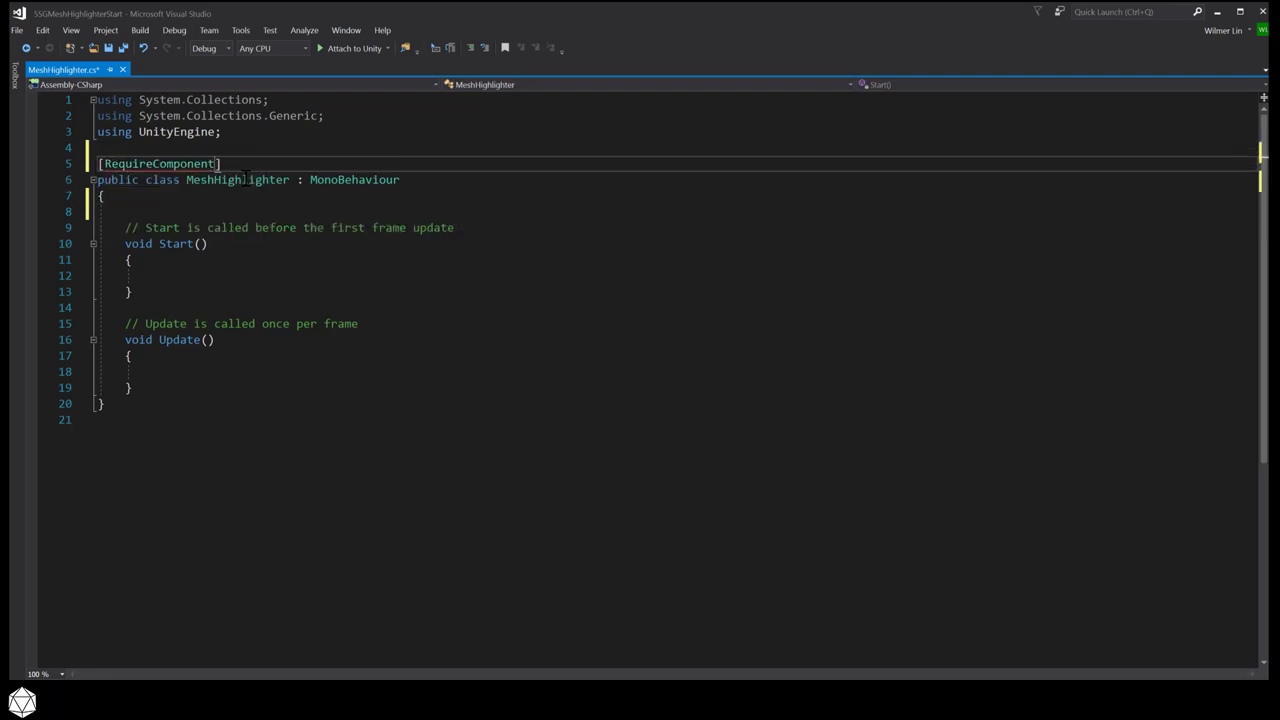
pyautogui.write('(typeof')
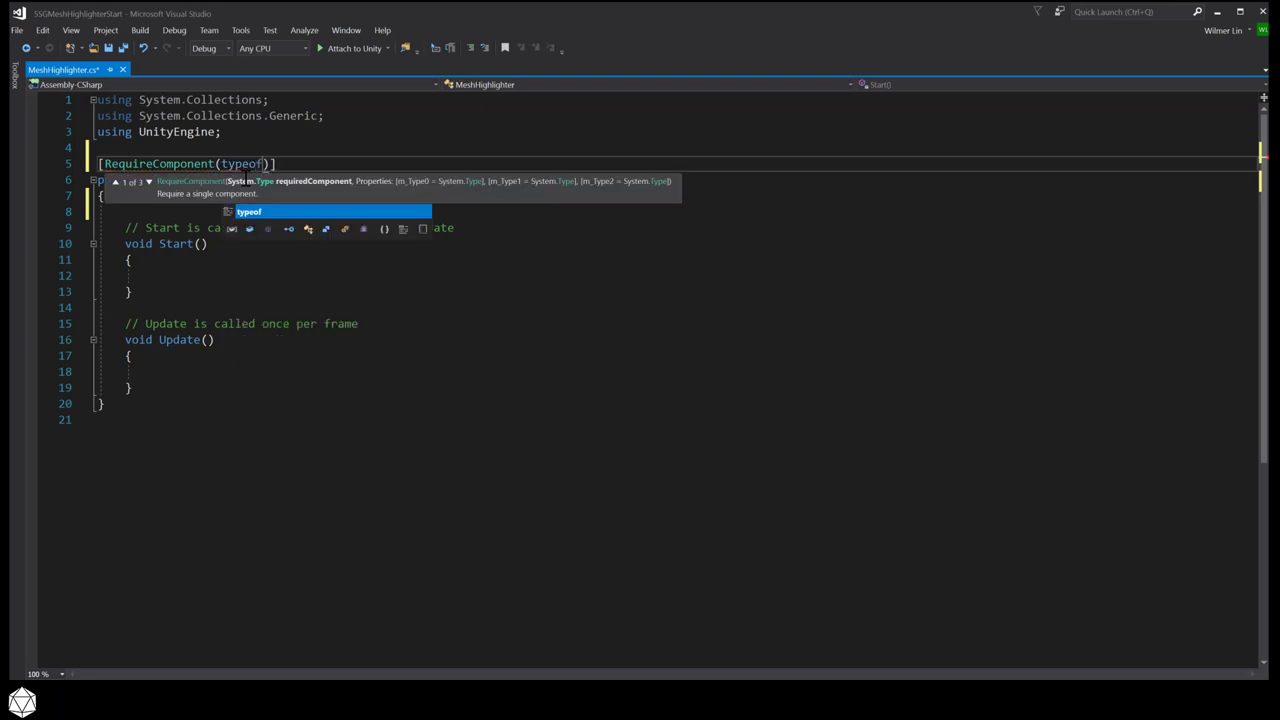
pyautogui.write('(Mesh')
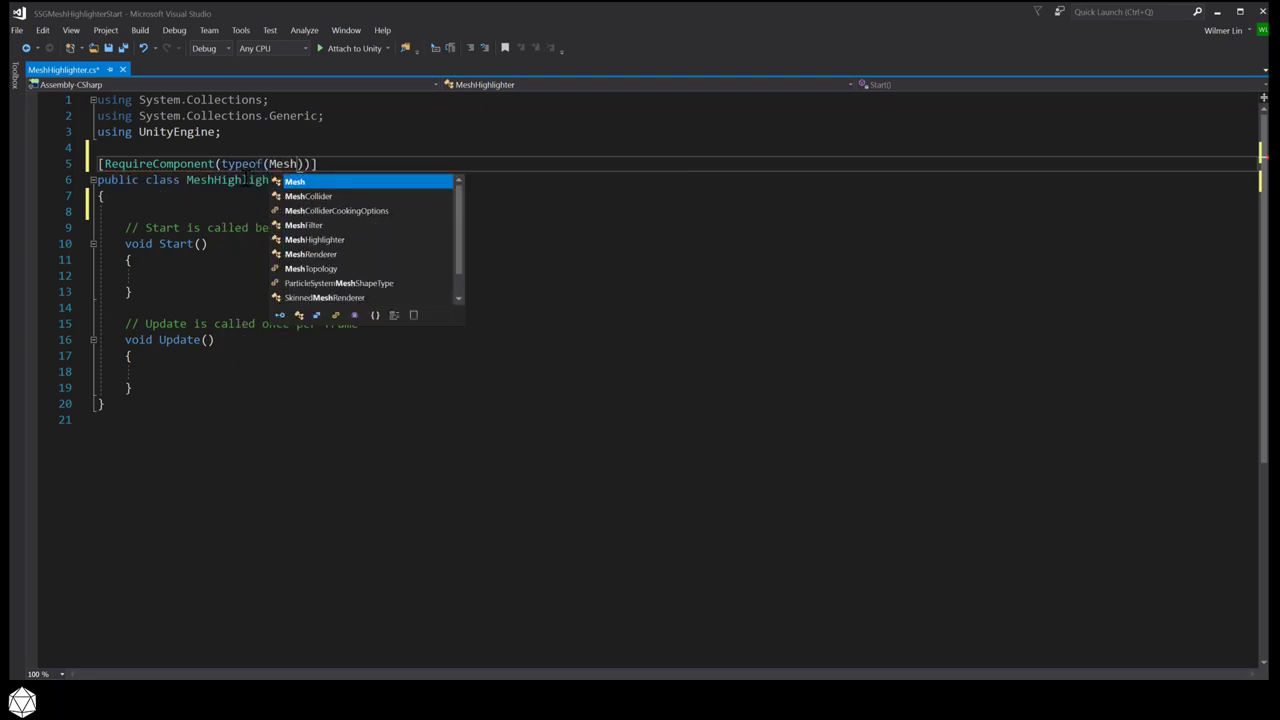
pyautogui.write('Renderer')
pyautogui.press('Tab')
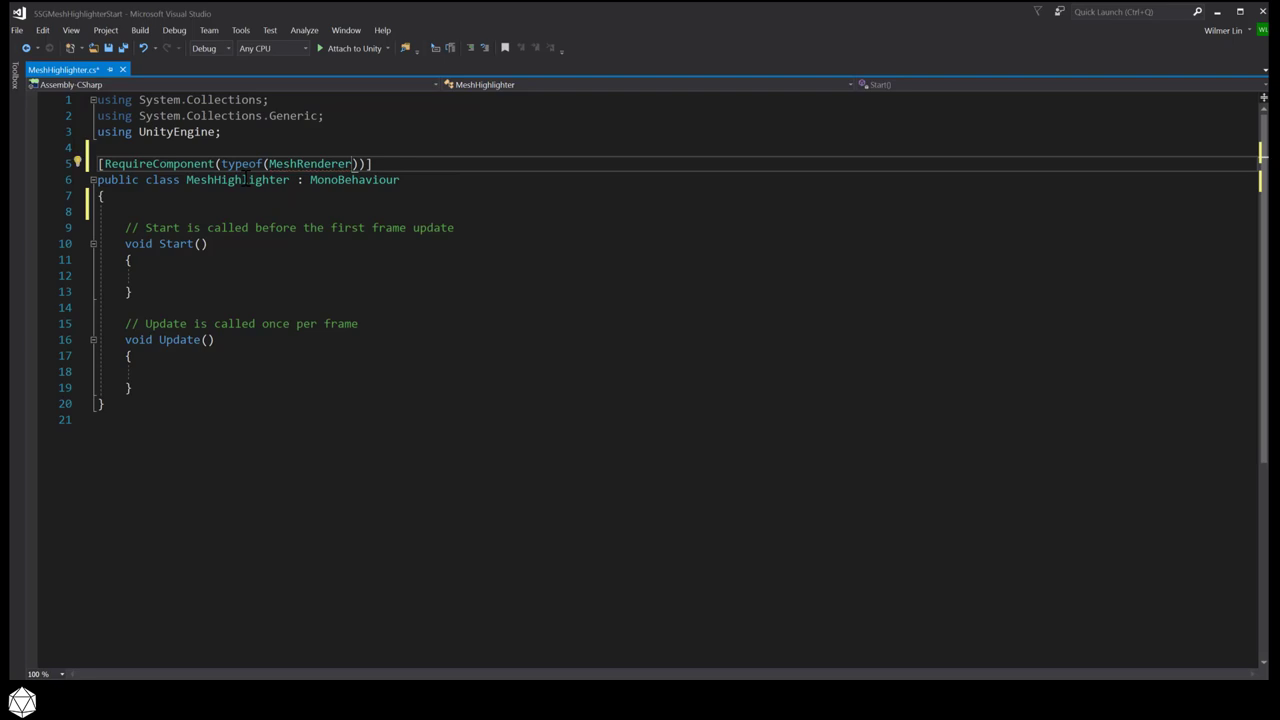
# Declare the field private MeshRenderer originalMesh; on the empty line at the start of the MeshHighlighter class body.
pyautogui.press('Down')
pyautogui.press('Down')
pyautogui.press('Down')
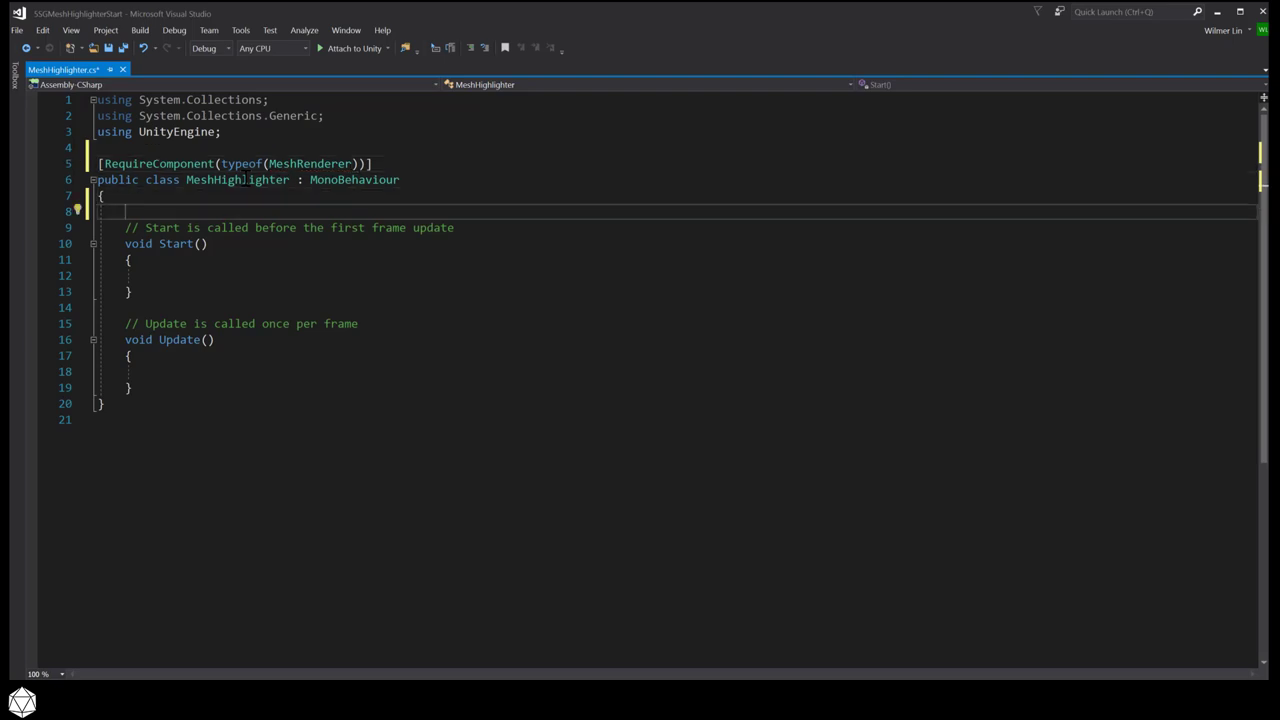
pyautogui.write('private Mesh')
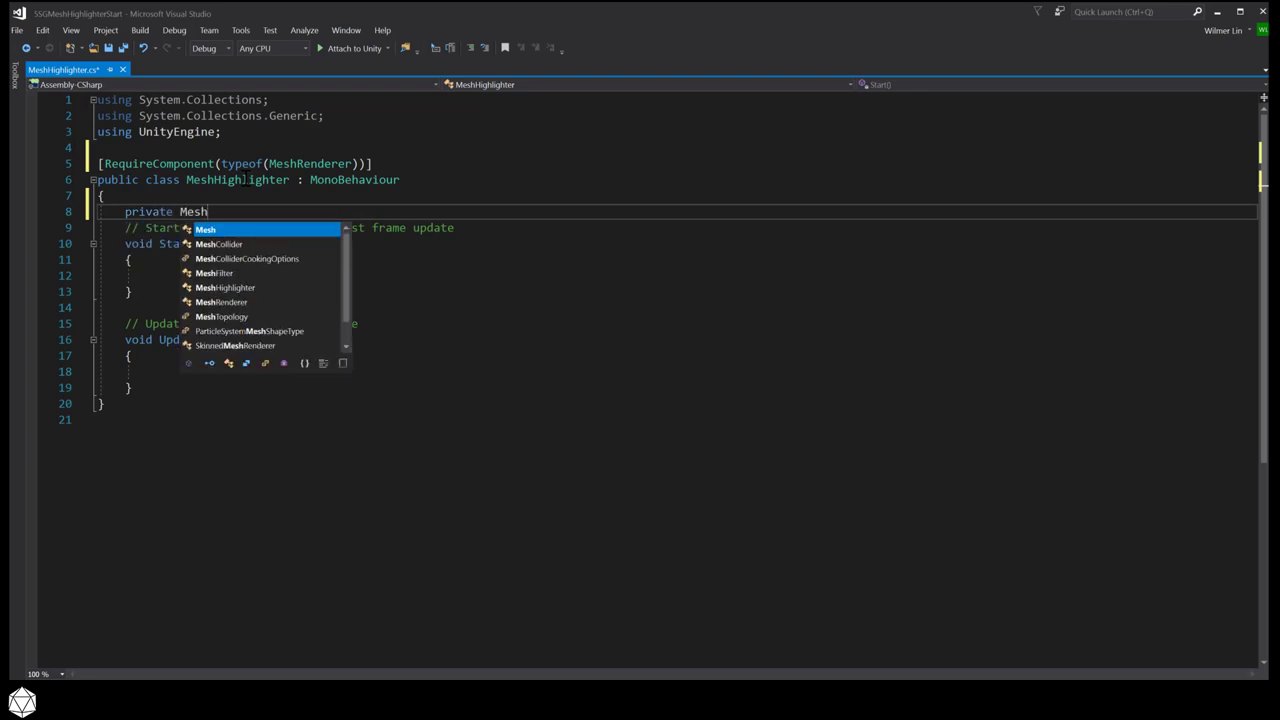
pyautogui.write('Renderer ori')
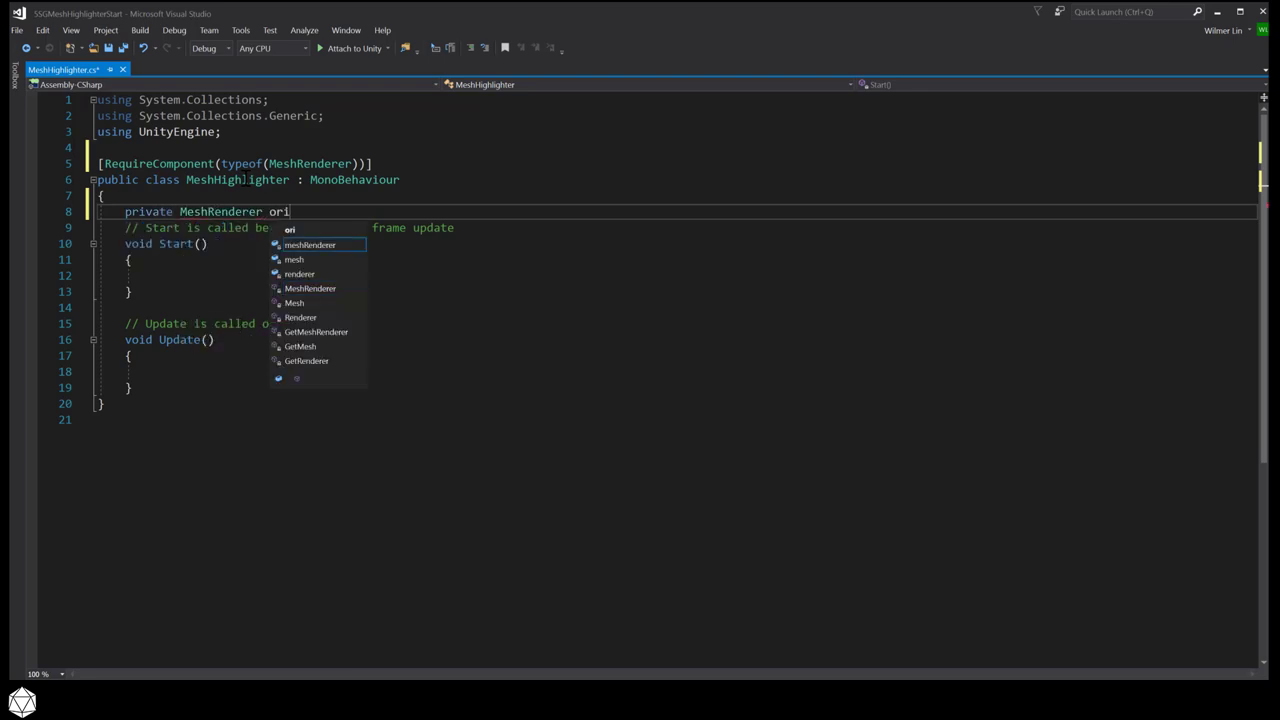
pyautogui.write('ginalMesh;')
pyautogui.press('Return')
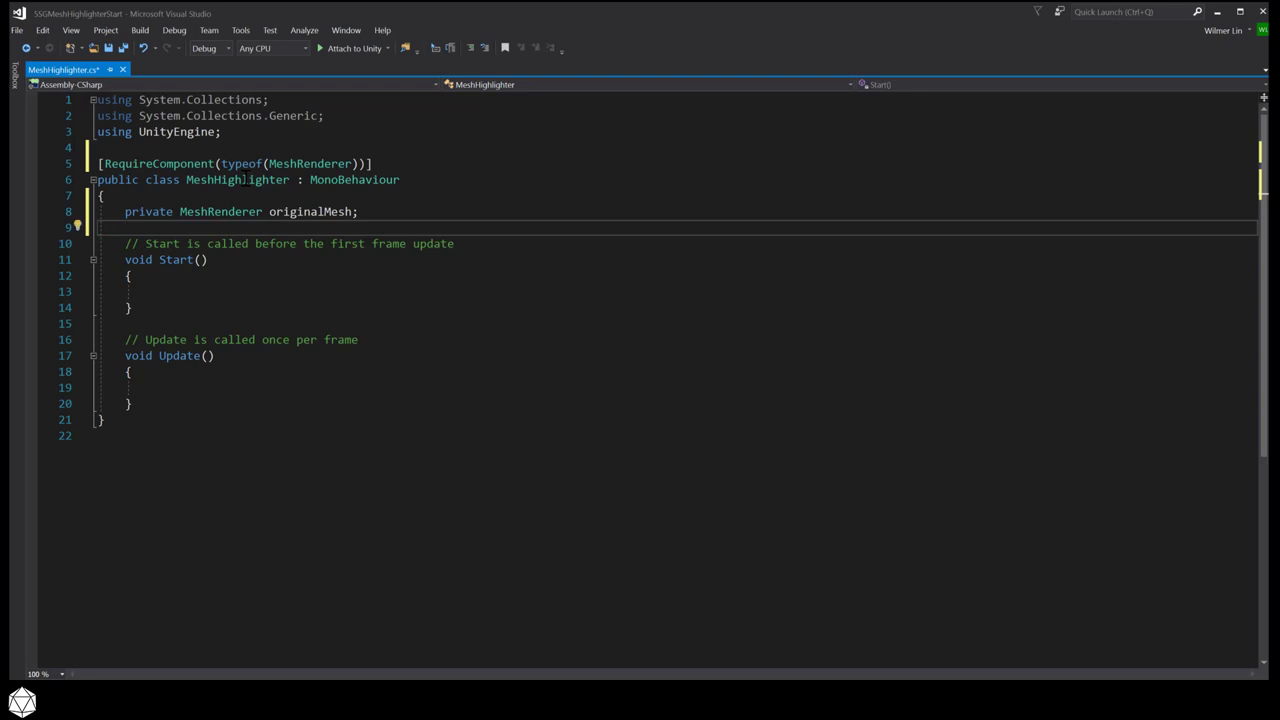
# Below originalMesh, declare private MeshRenderer highlightedMesh; with a [SerializeField] attribute on the line above it, followed by an empty line.
pyautogui.write('[SerializeField]')
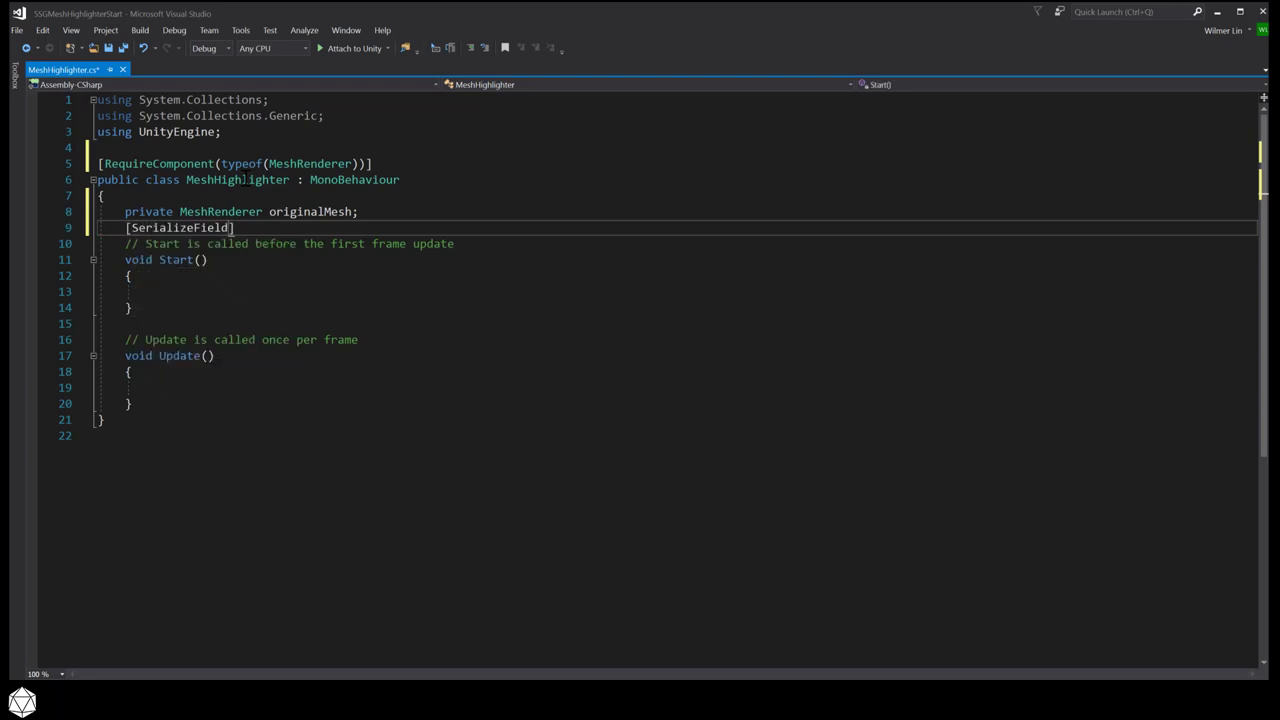
pyautogui.press('Return')
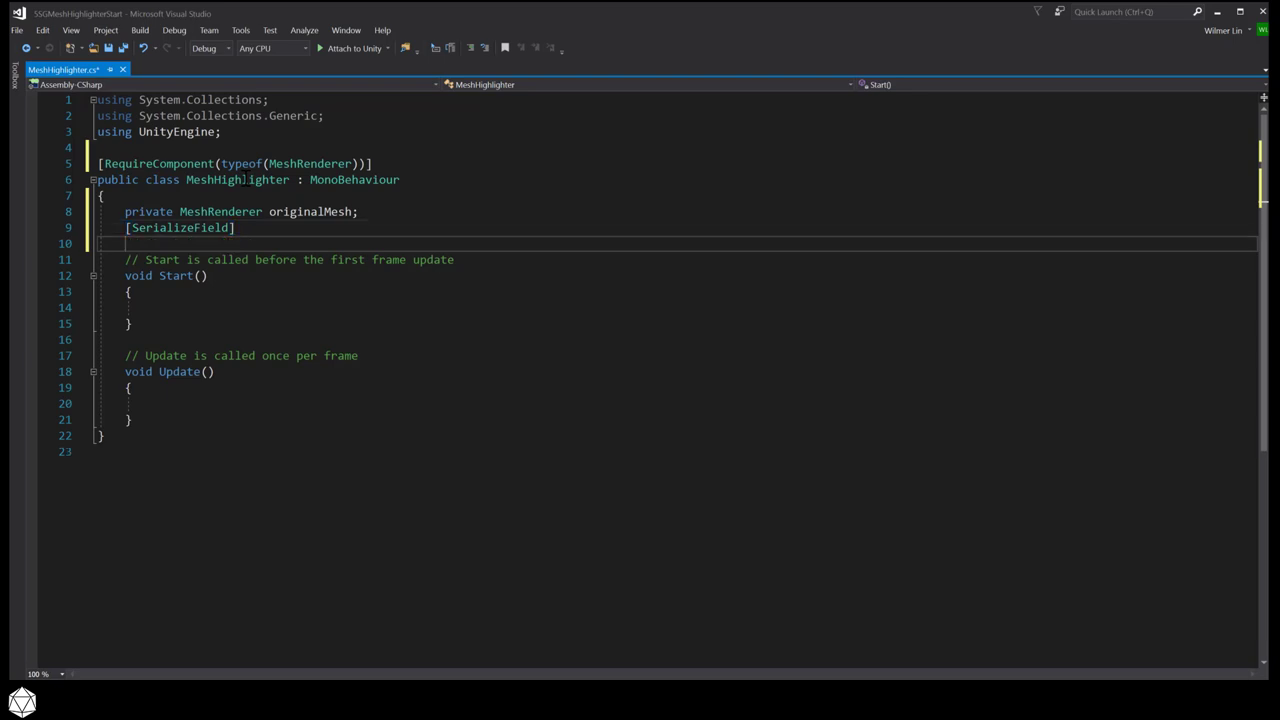
pyautogui.write('private Me')
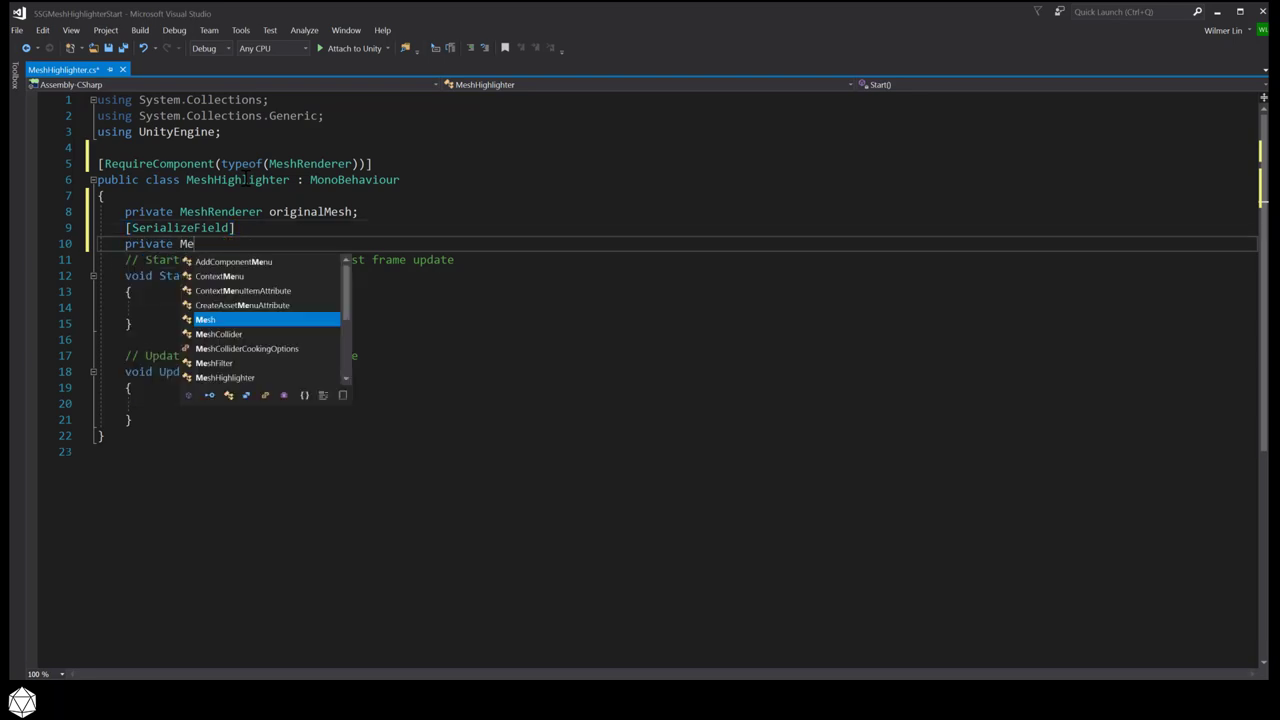
pyautogui.write('shRenderer hig')
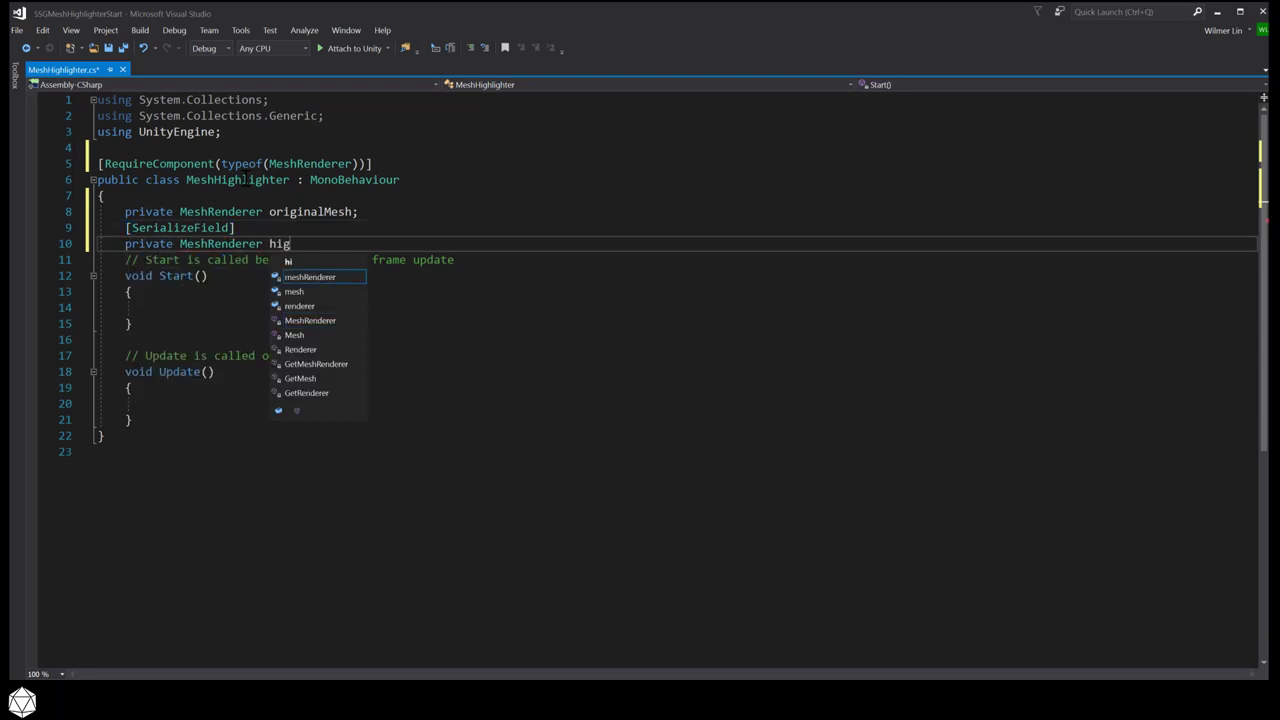
pyautogui.write('hlightedMesh;')
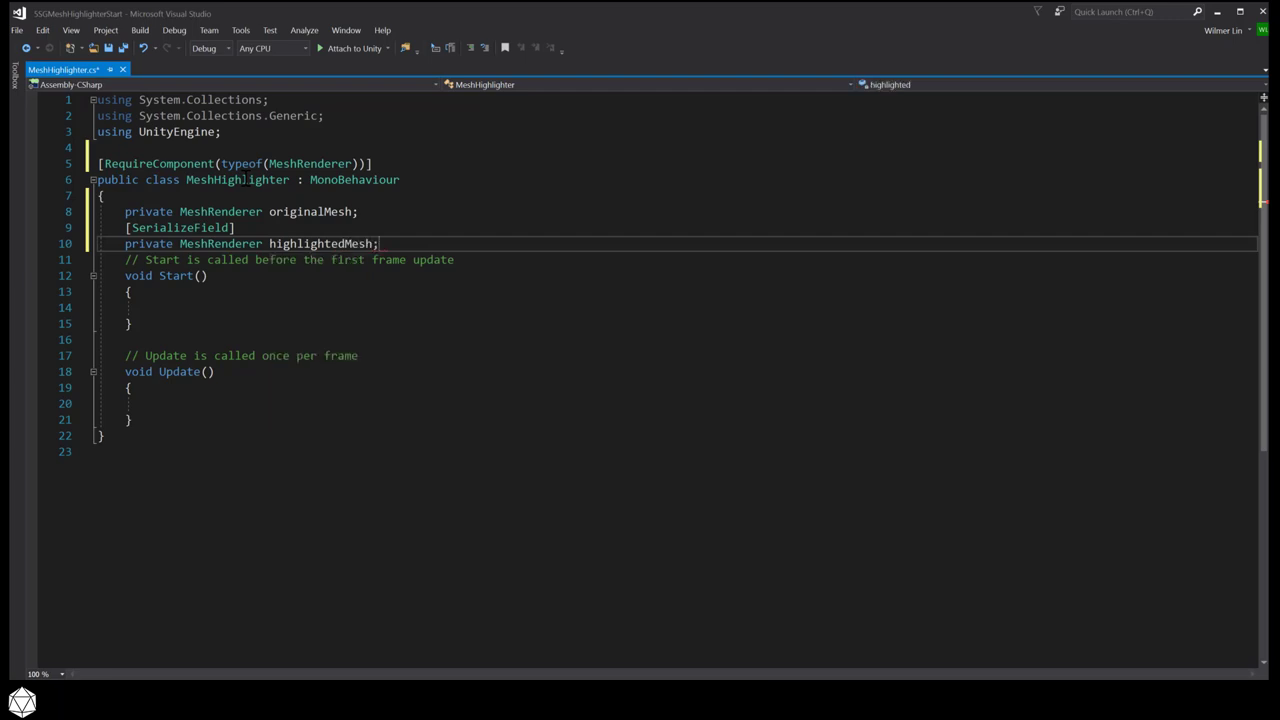
pyautogui.press('Return')
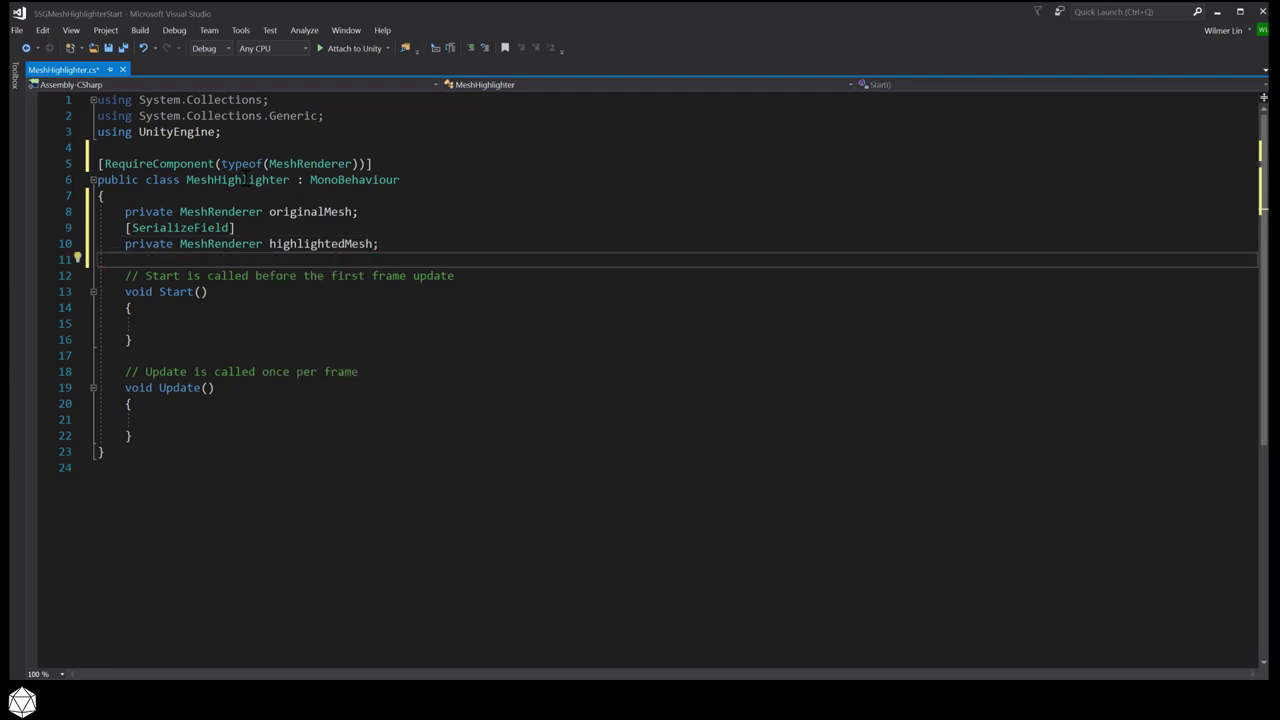
# In the Start method, add the statement originalMesh = GetComponent<MeshRenderer>();.
pyautogui.click(180, 323)
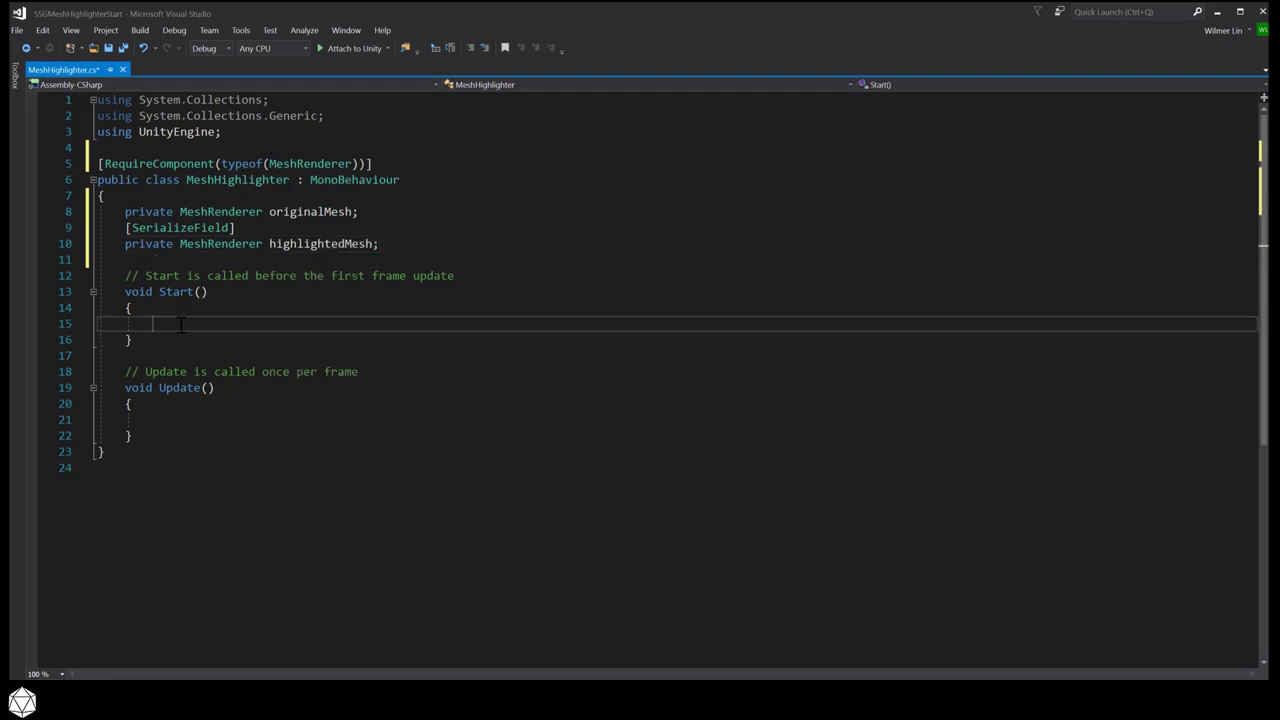
pyautogui.write('originalMesh = GetC')
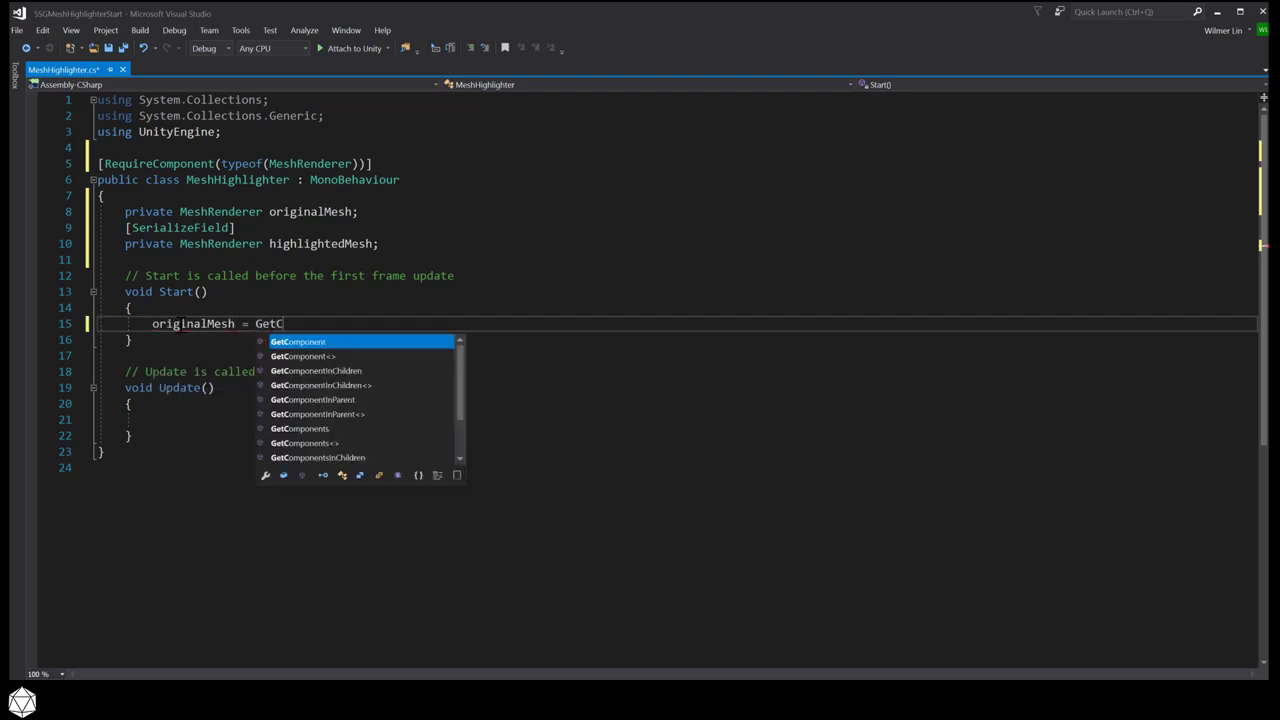
pyautogui.write('omponent<MeshRe>')
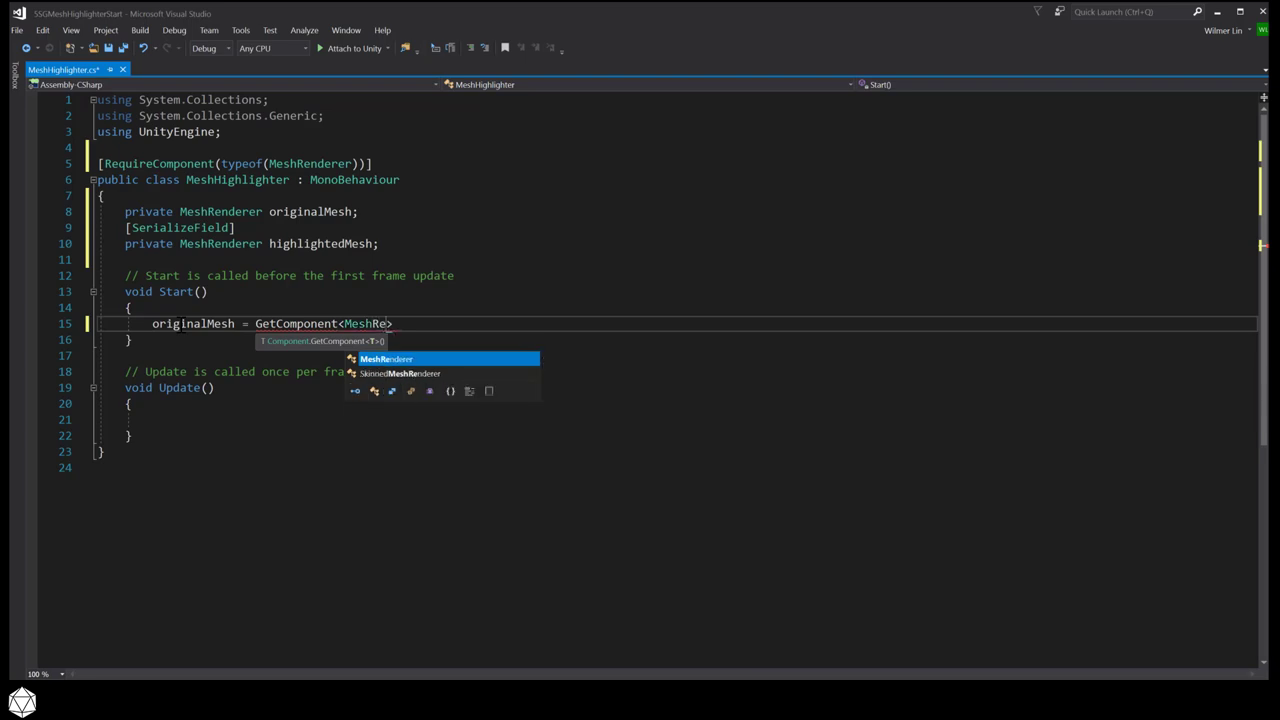
pyautogui.press('Tab')
pyautogui.write('>();')
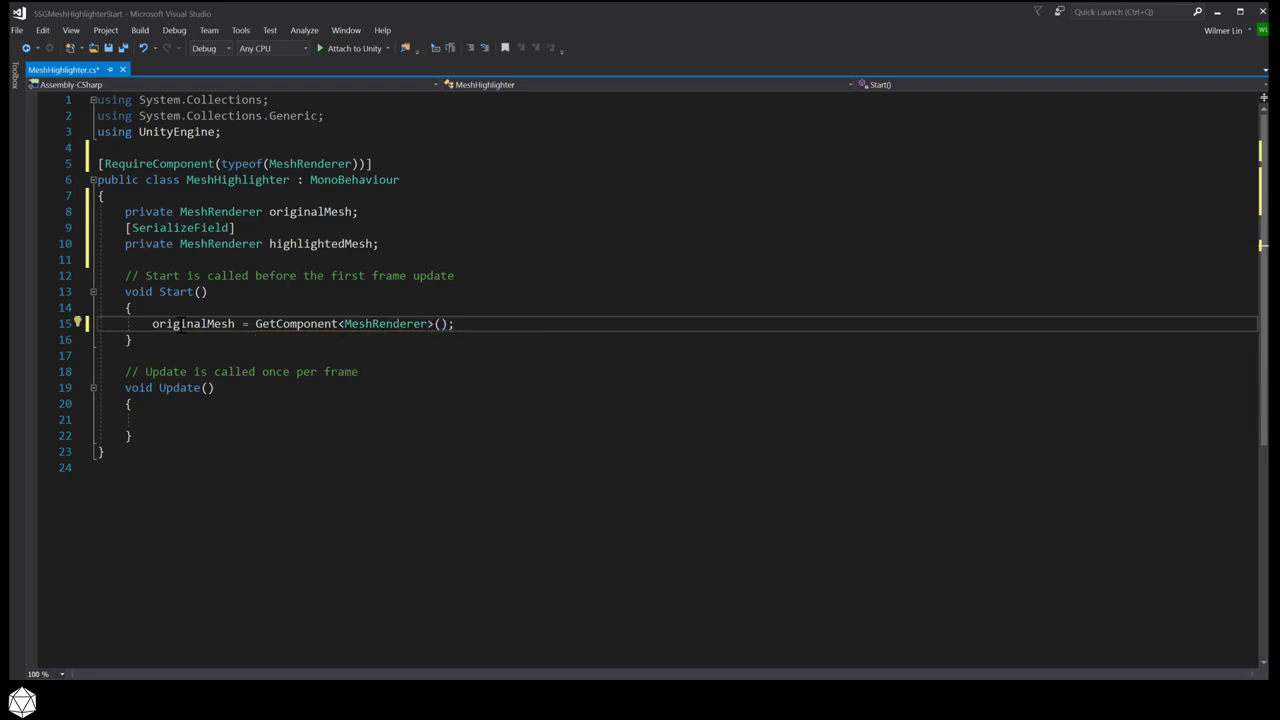
# Replace the Update method and its comment with an empty method public void EnableHighlight(bool onOff).
pyautogui.moveTo(137, 437); pyautogui.dragTo(86, 371)
pyautogui.press('Delete')
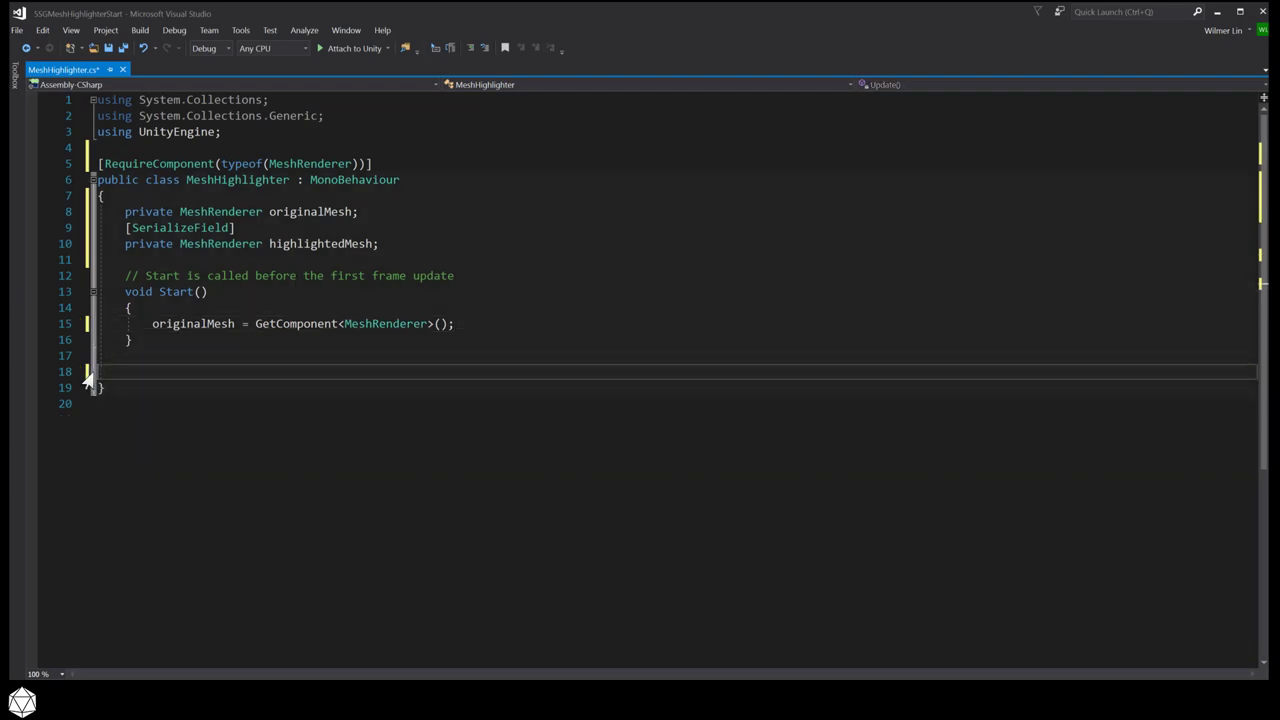
pyautogui.write('public vo')
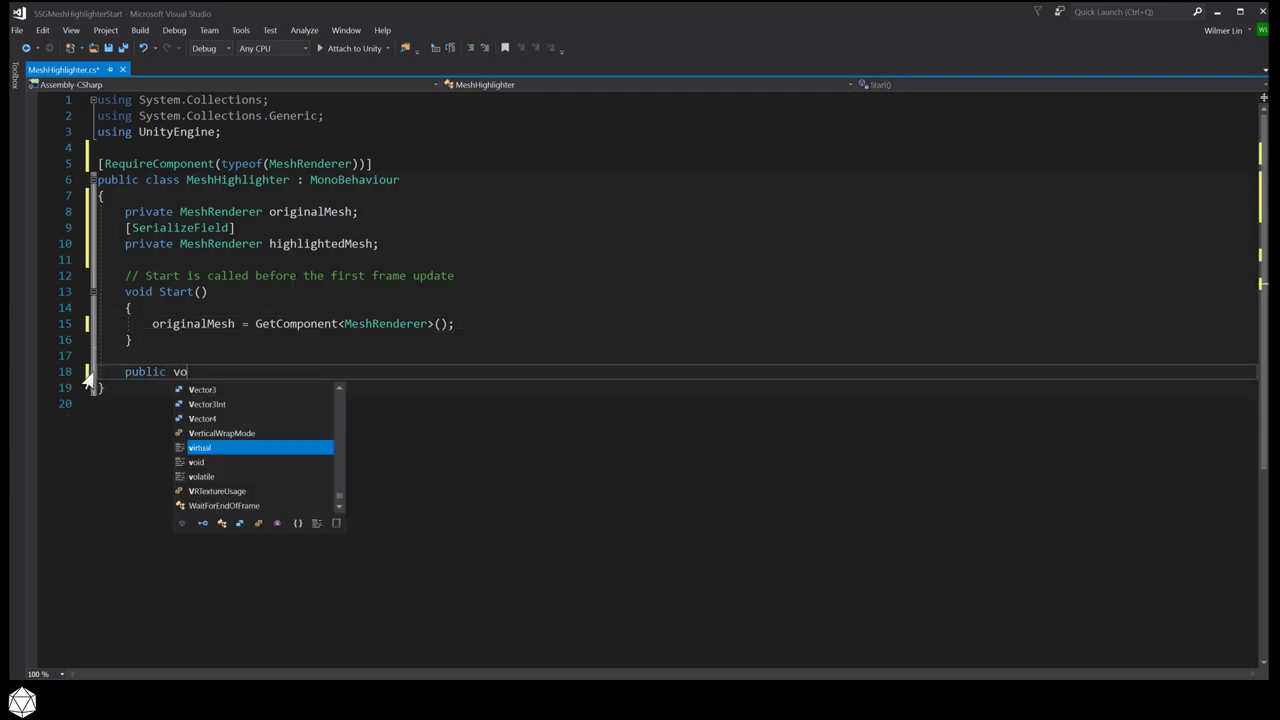
pyautogui.write('id EnableH')
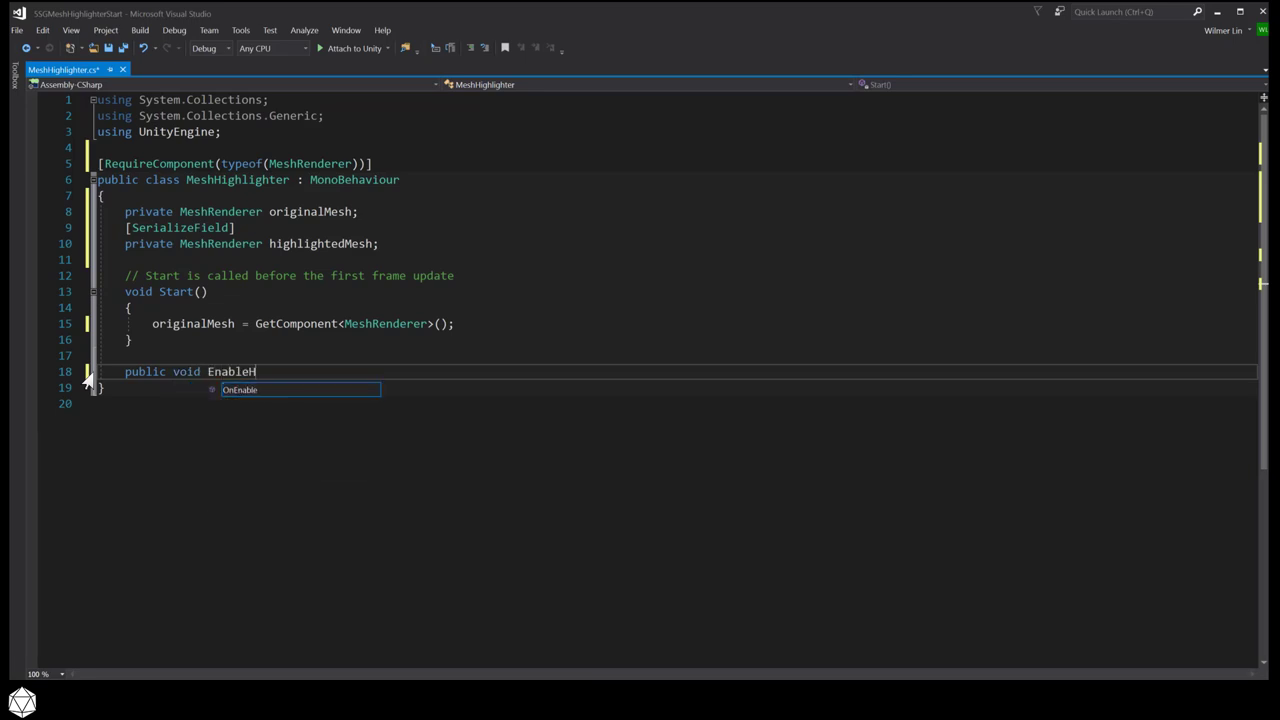
pyautogui.write('ighlight(bool o')
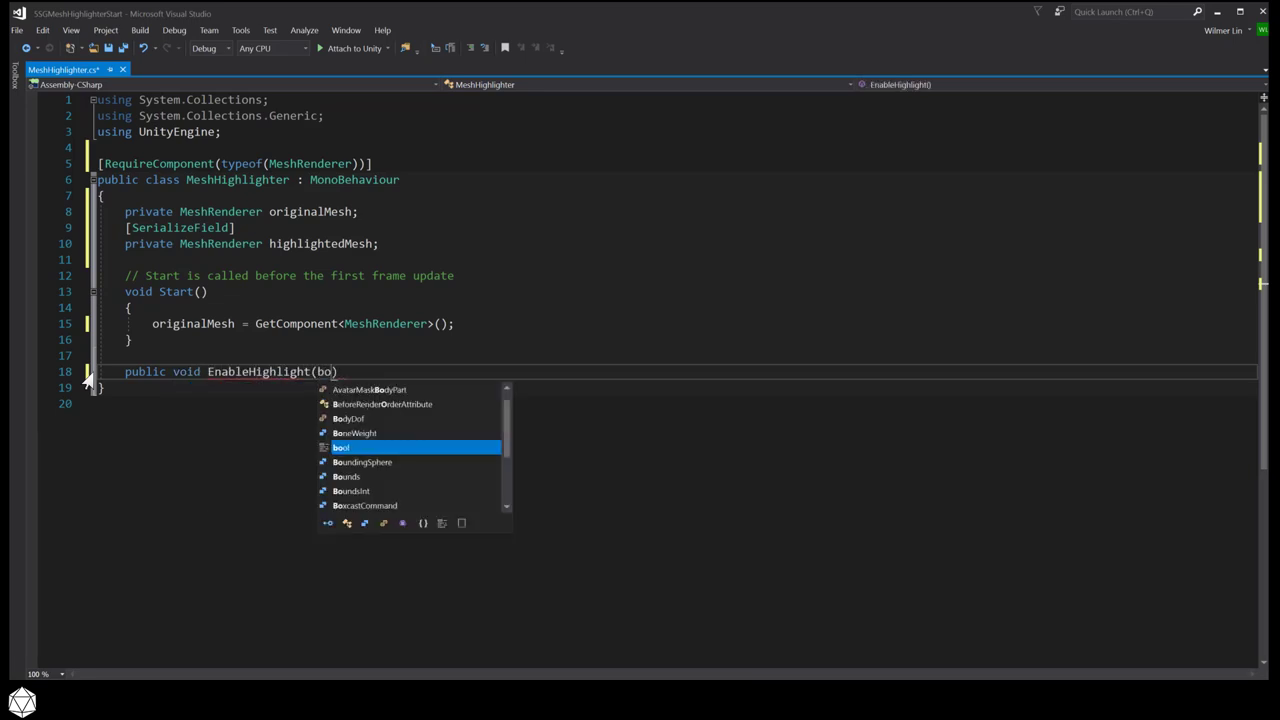
pyautogui.write('nOff')
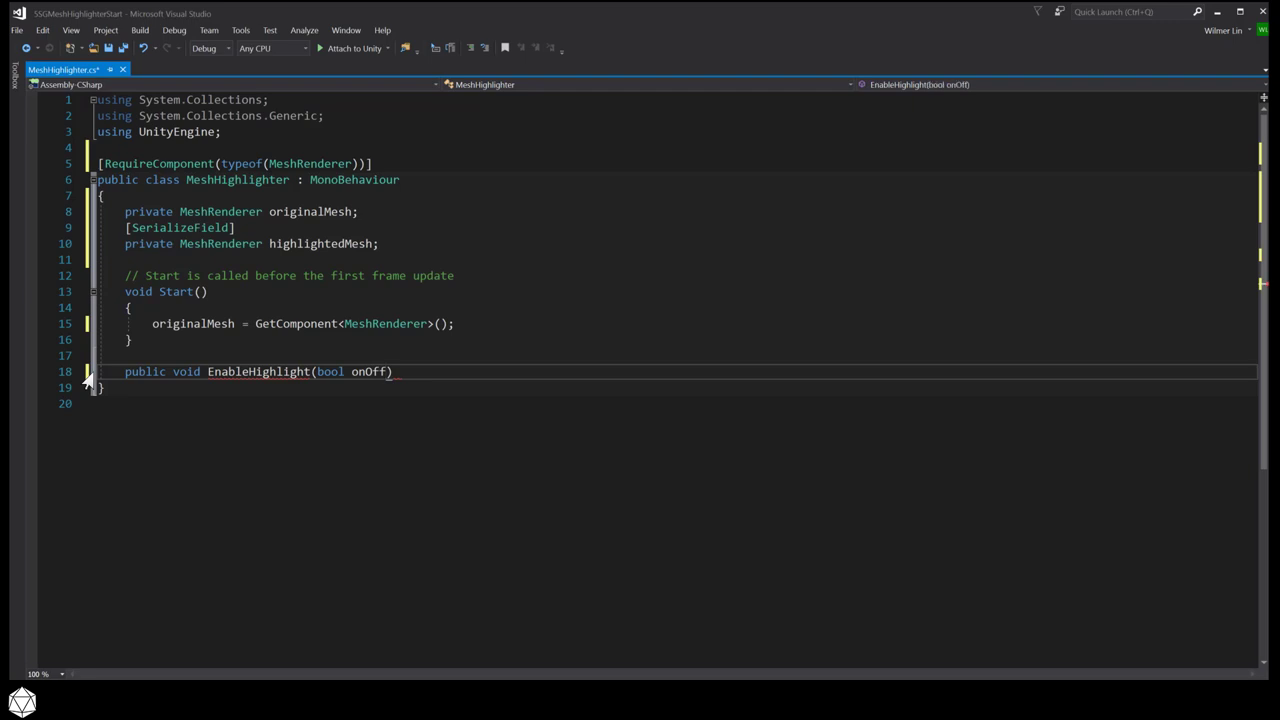
pyautogui.write(')')
pyautogui.press('Return')
pyautogui.write('{')
pyautogui.press('Return')
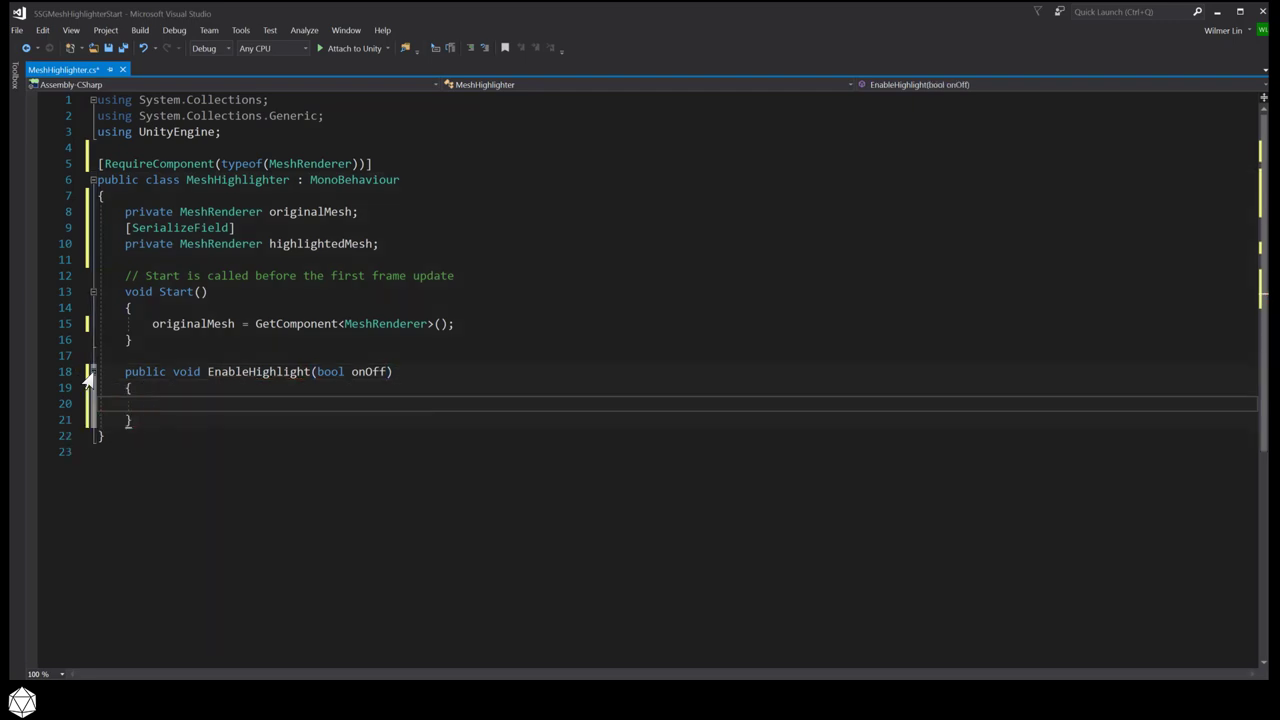
# Inside EnableHighlight, add an empty braced block with the condition if (highlightedMesh != null).
pyautogui.write('if (high')
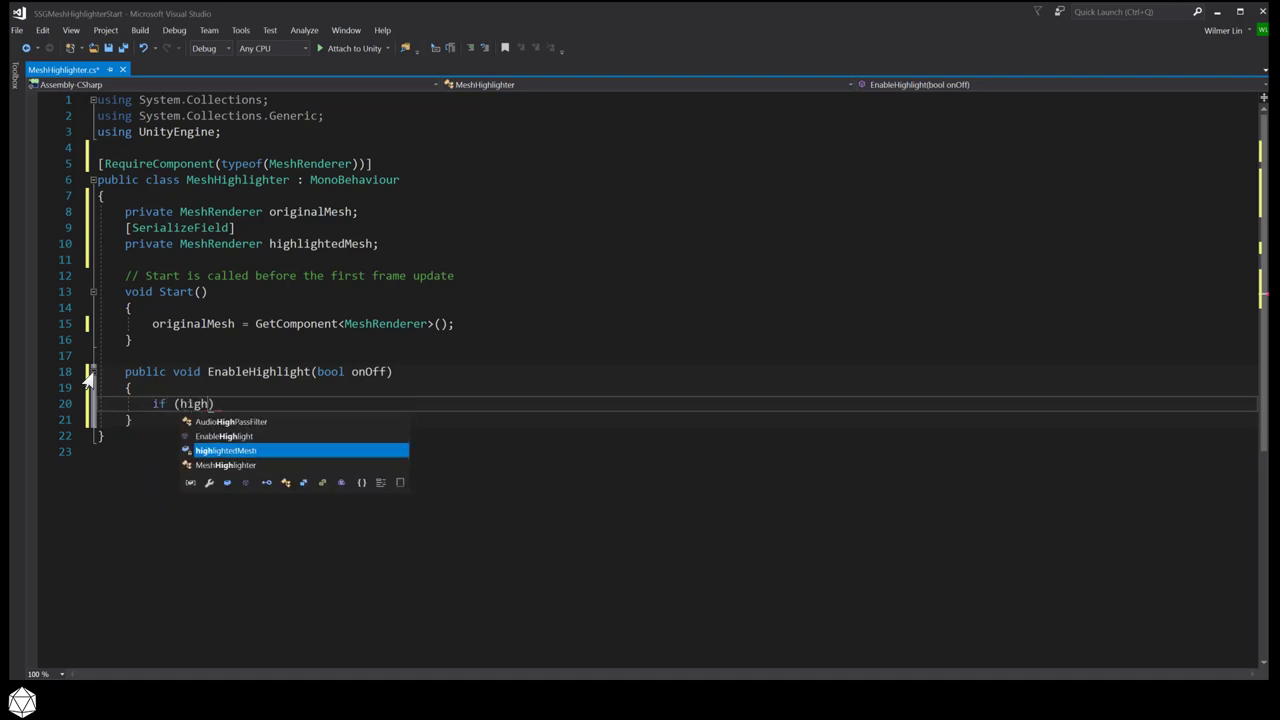
pyautogui.write('lightedMesh != null')
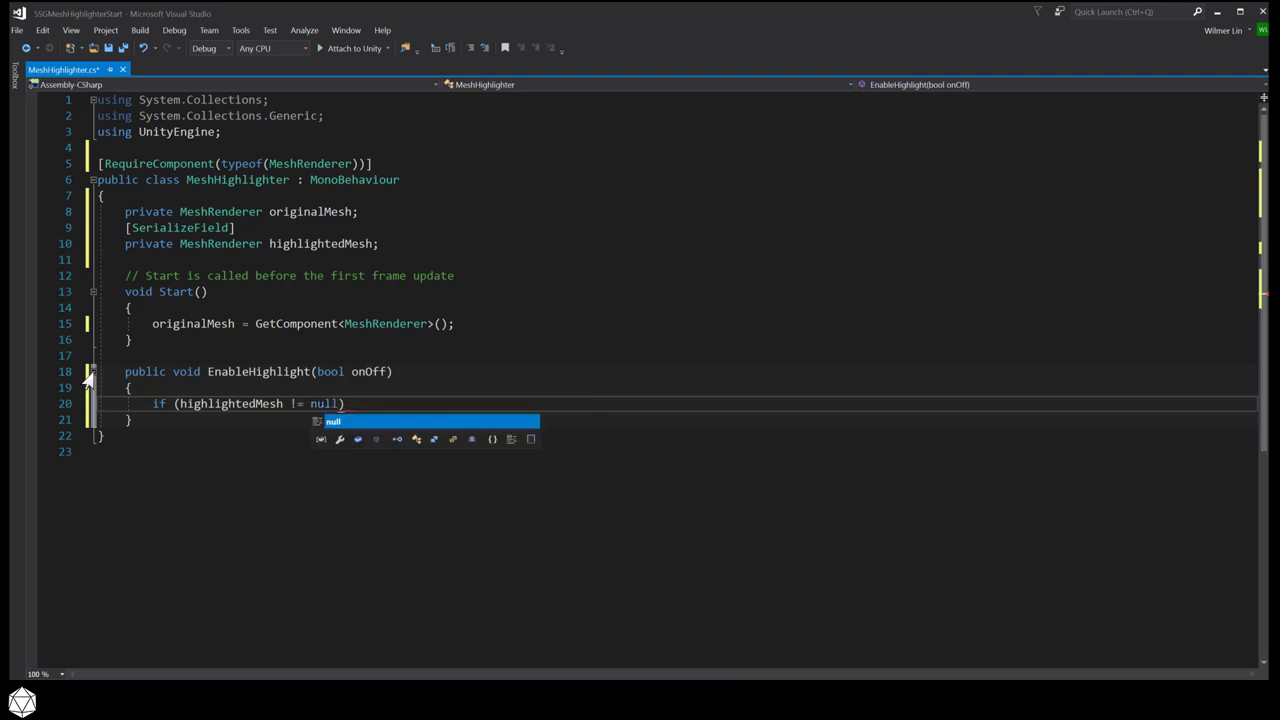
pyautogui.write(')')
pyautogui.press('Return')
pyautogui.write('{')
pyautogui.press('Return')
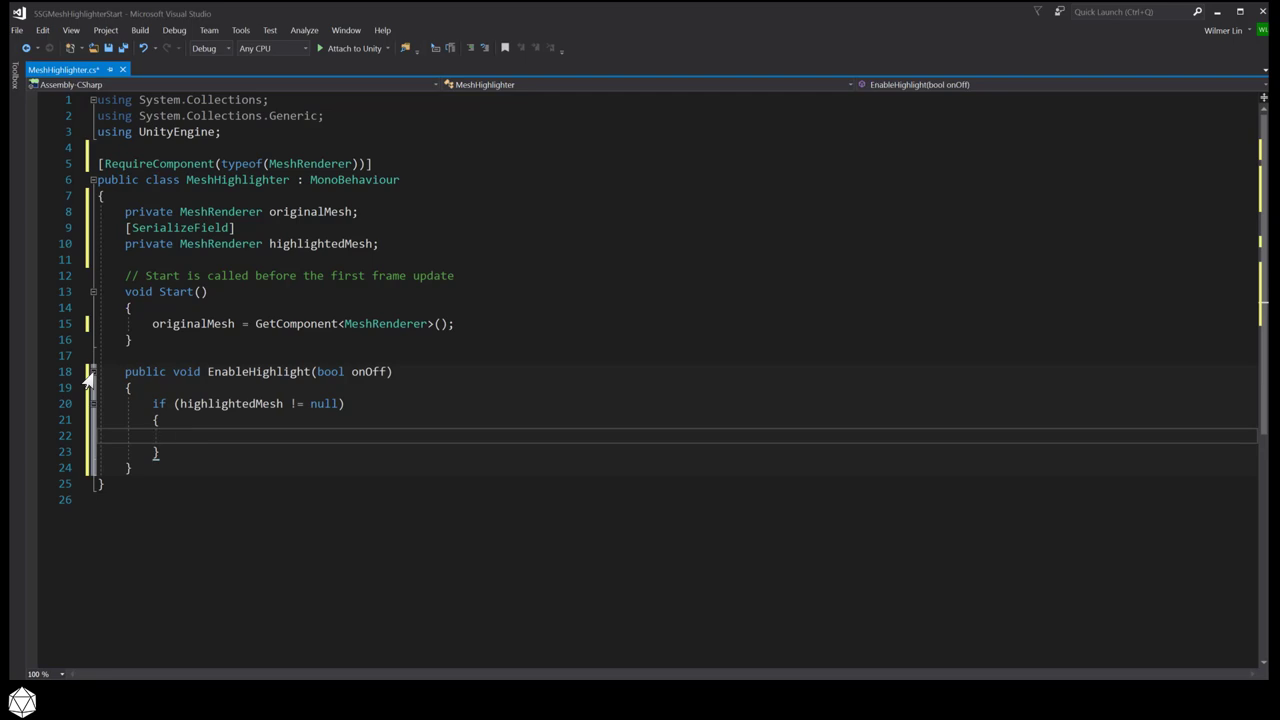
# Fill the null-check block with highlightedMesh.enabled = onOff; and, on the following line, originalMesh.enabled = !onOff;.
pyautogui.write('hi')
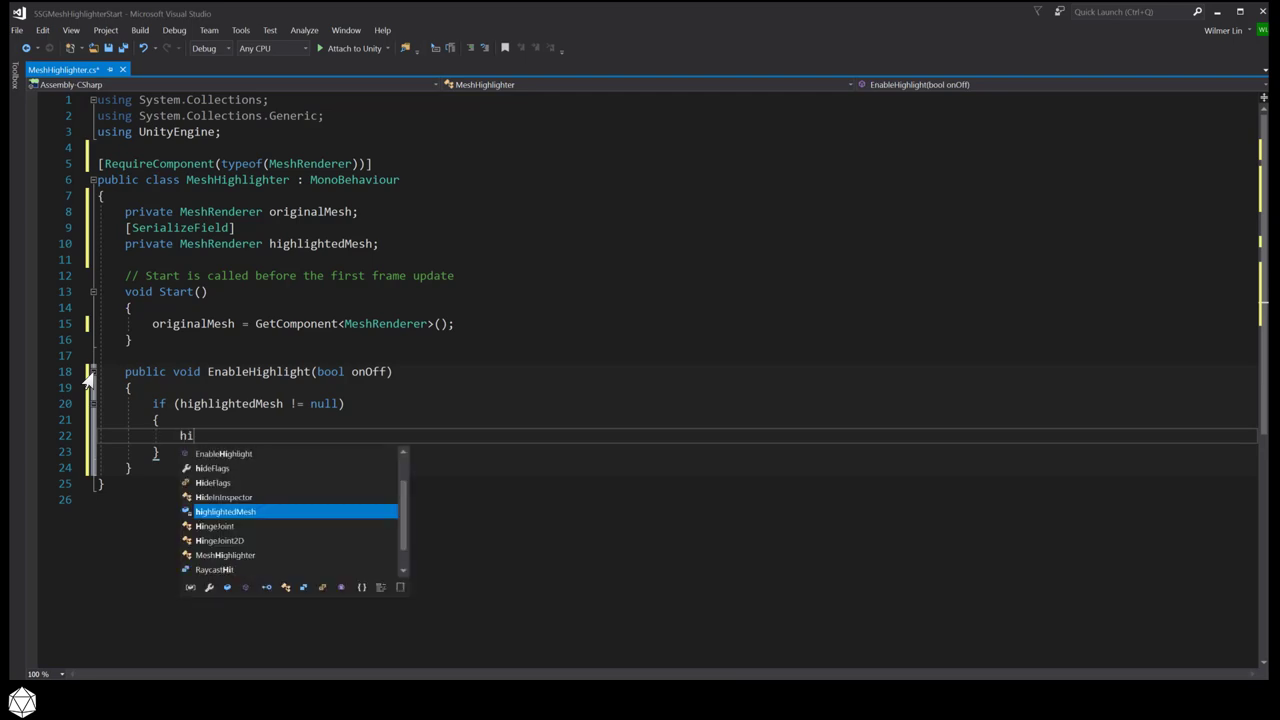
pyautogui.write('ghlightedMesh.enabled')
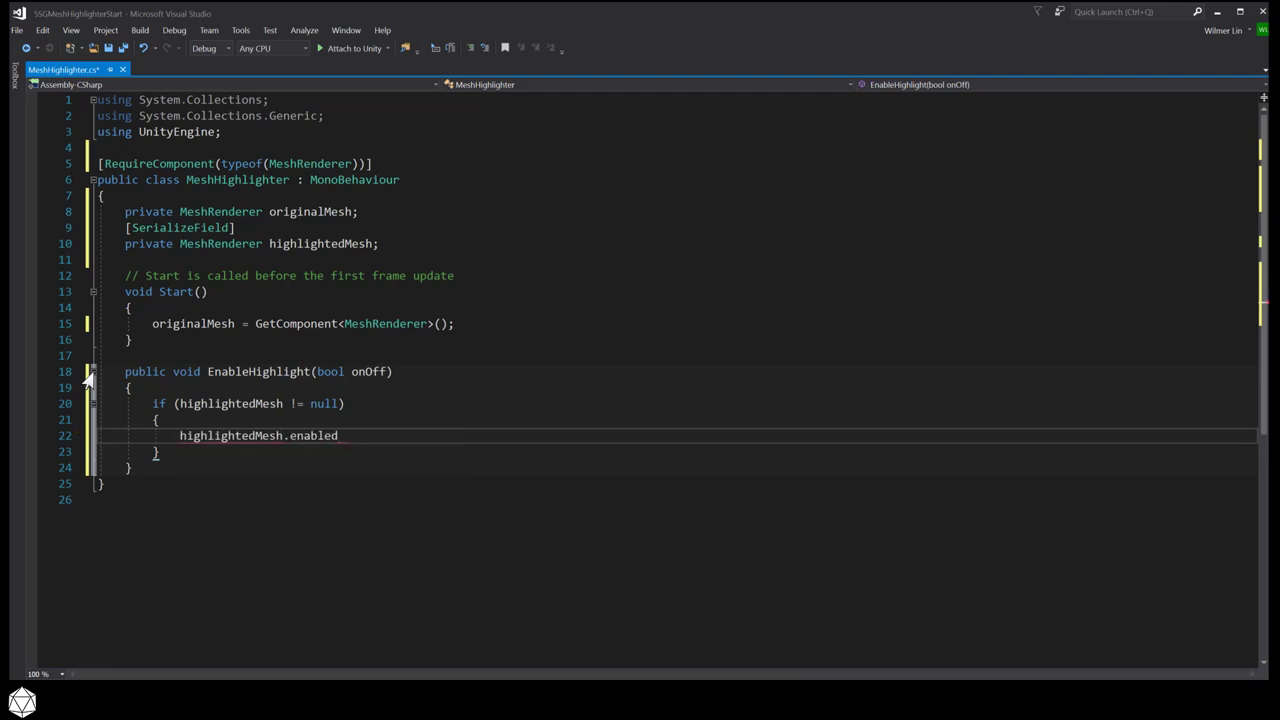
pyautogui.write(' = onOff;')
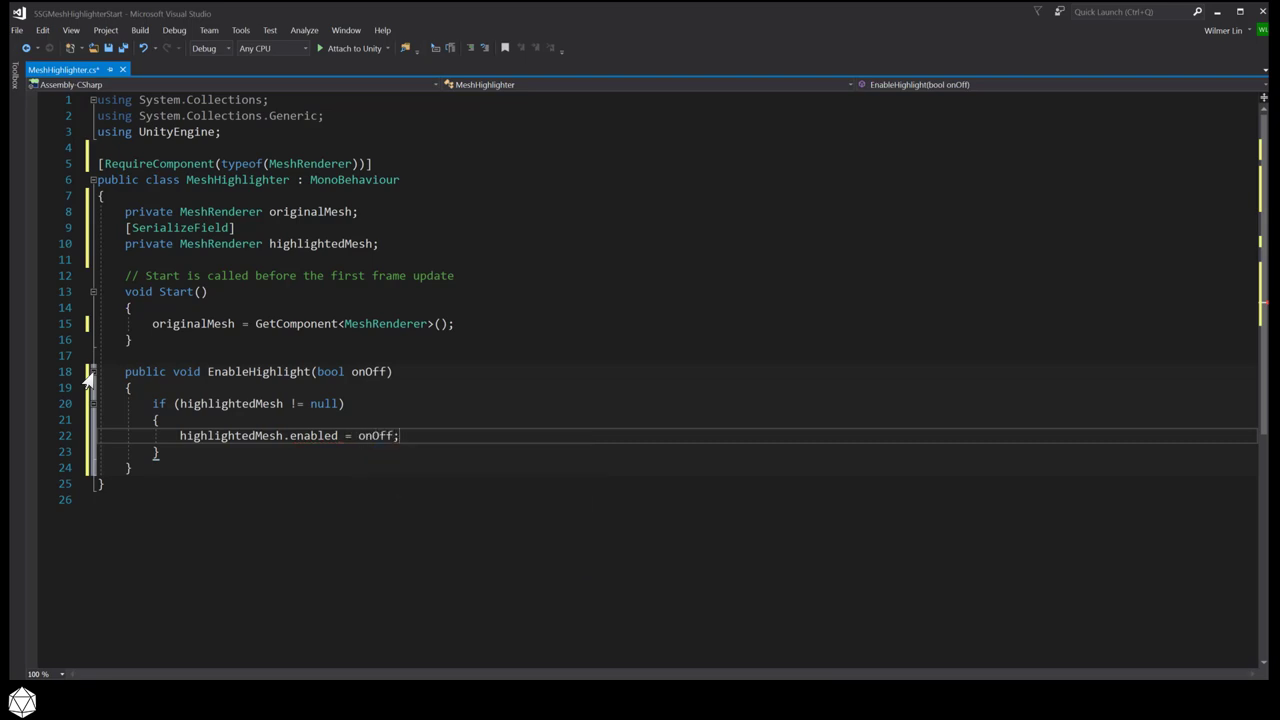
pyautogui.press('Return')
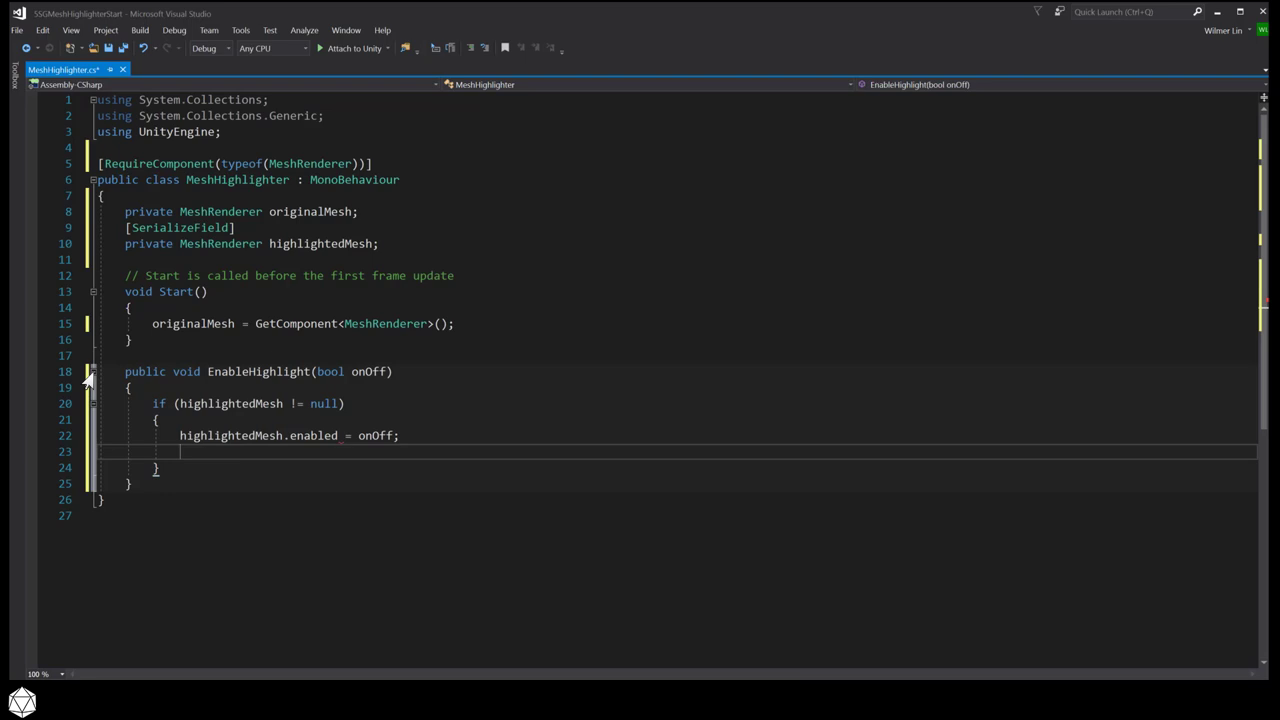
pyautogui.write('originalMesh.enabled = ')
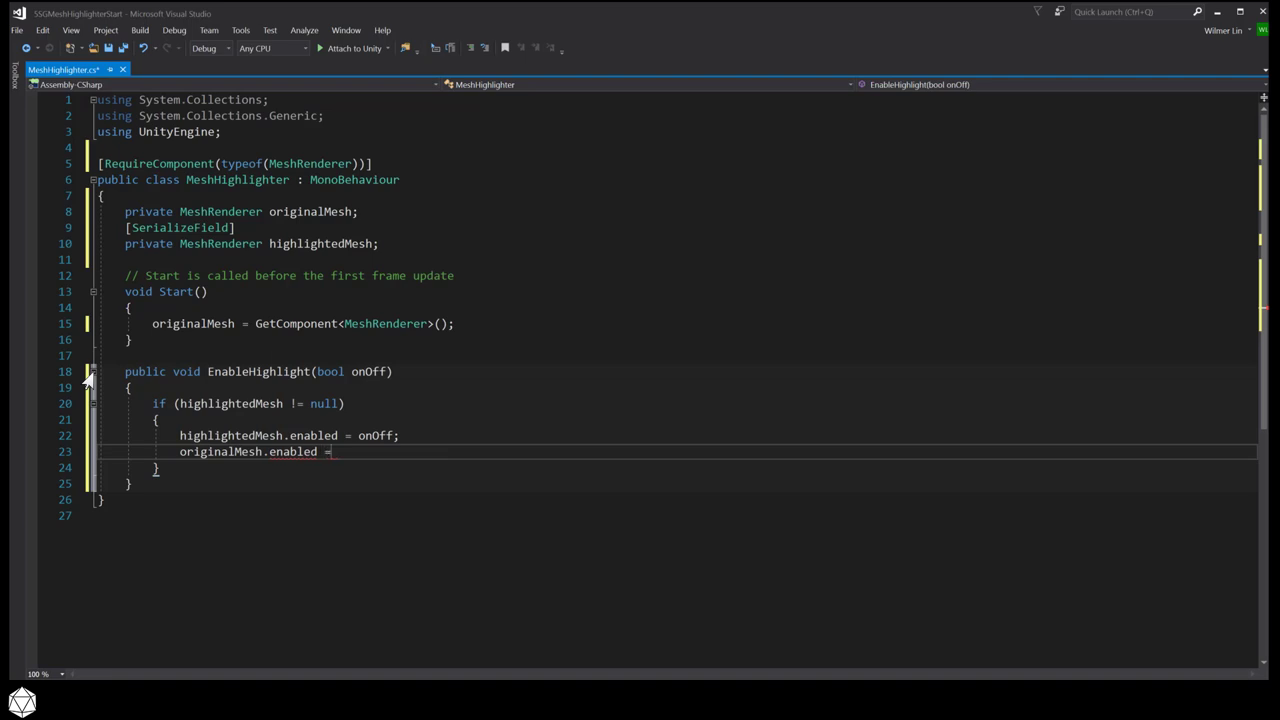
pyautogui.write('!onOff')
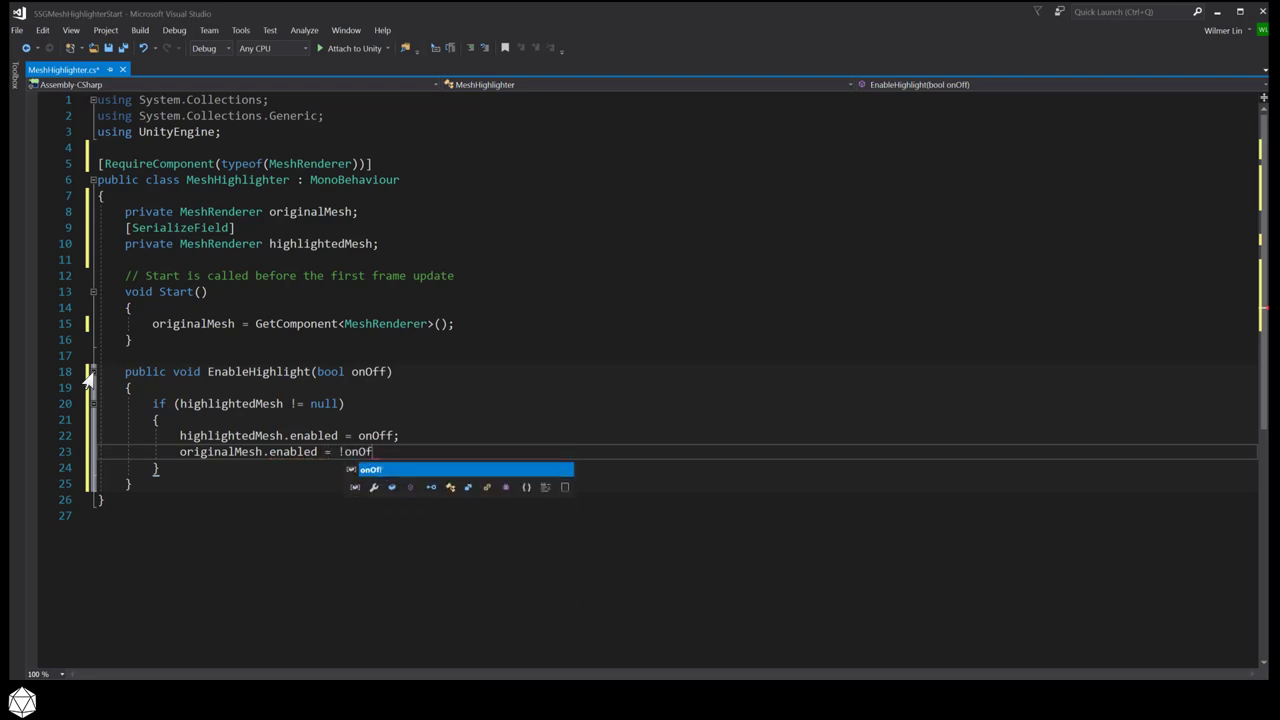
pyautogui.write(';')
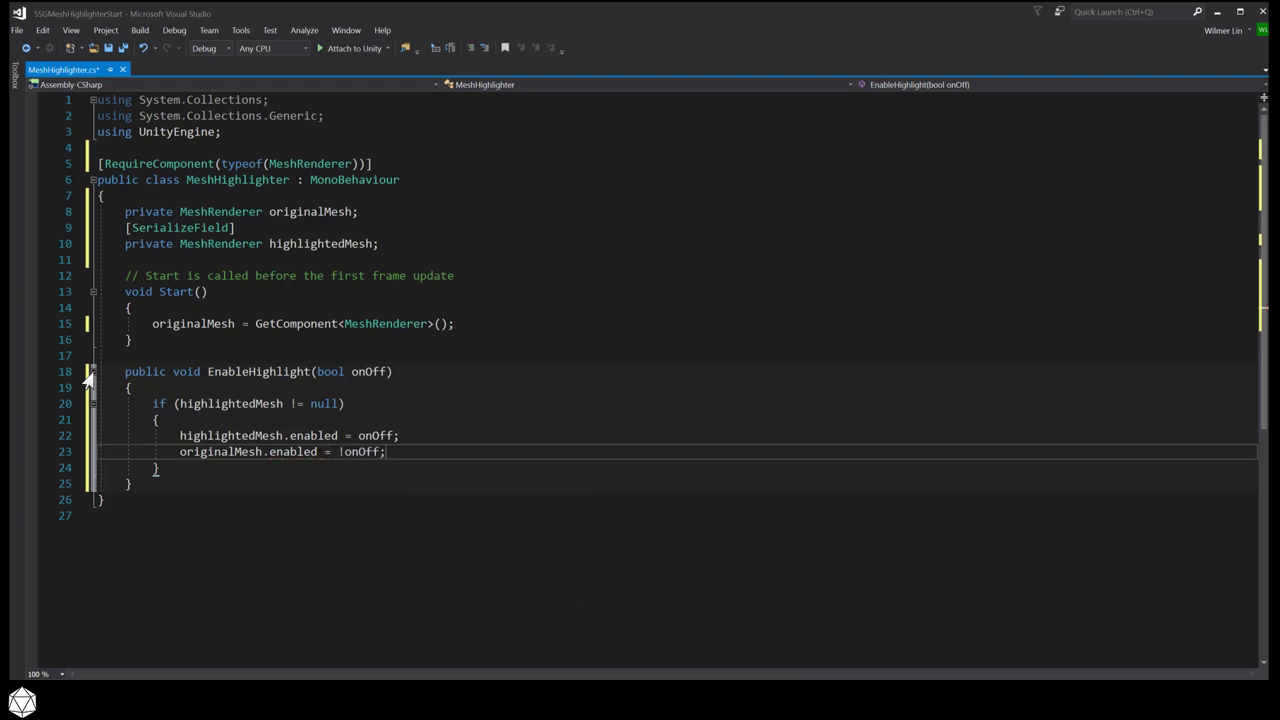
# Add an empty private void OnMouseEnter() method below EnableHighlight, separated by a blank line.
pyautogui.press('Down')
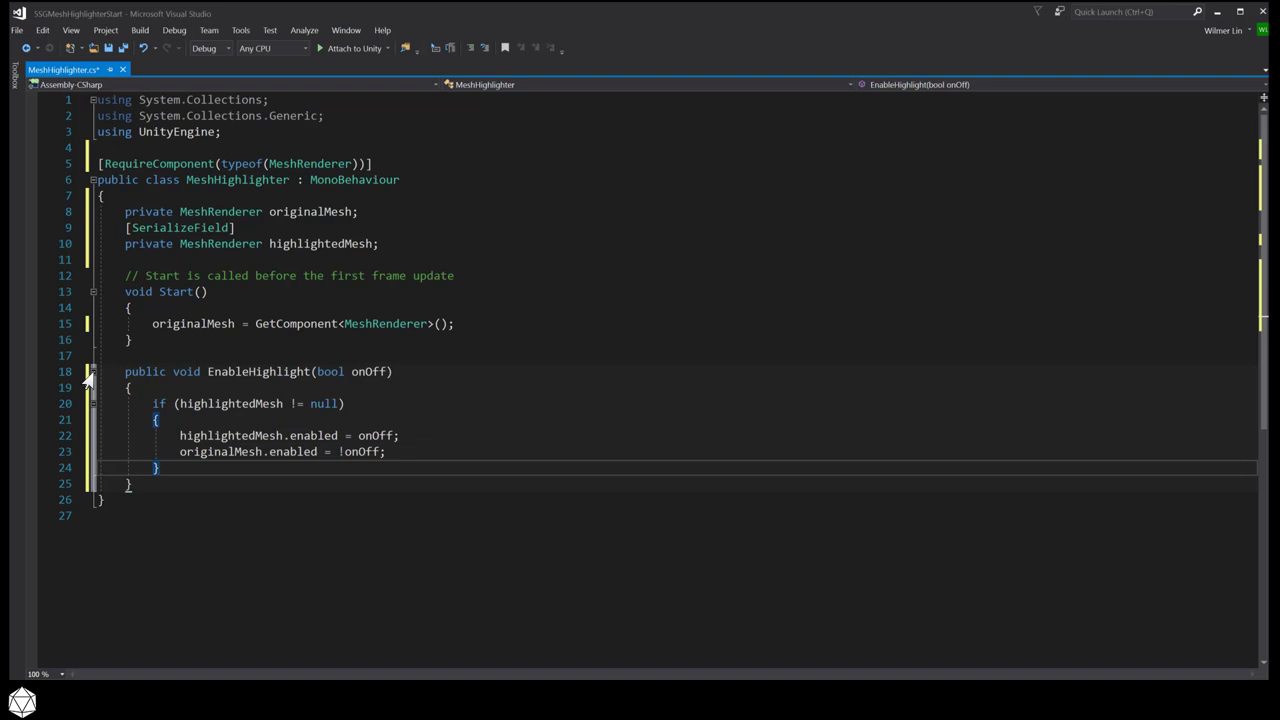
pyautogui.press('Down')
pyautogui.press('Return')
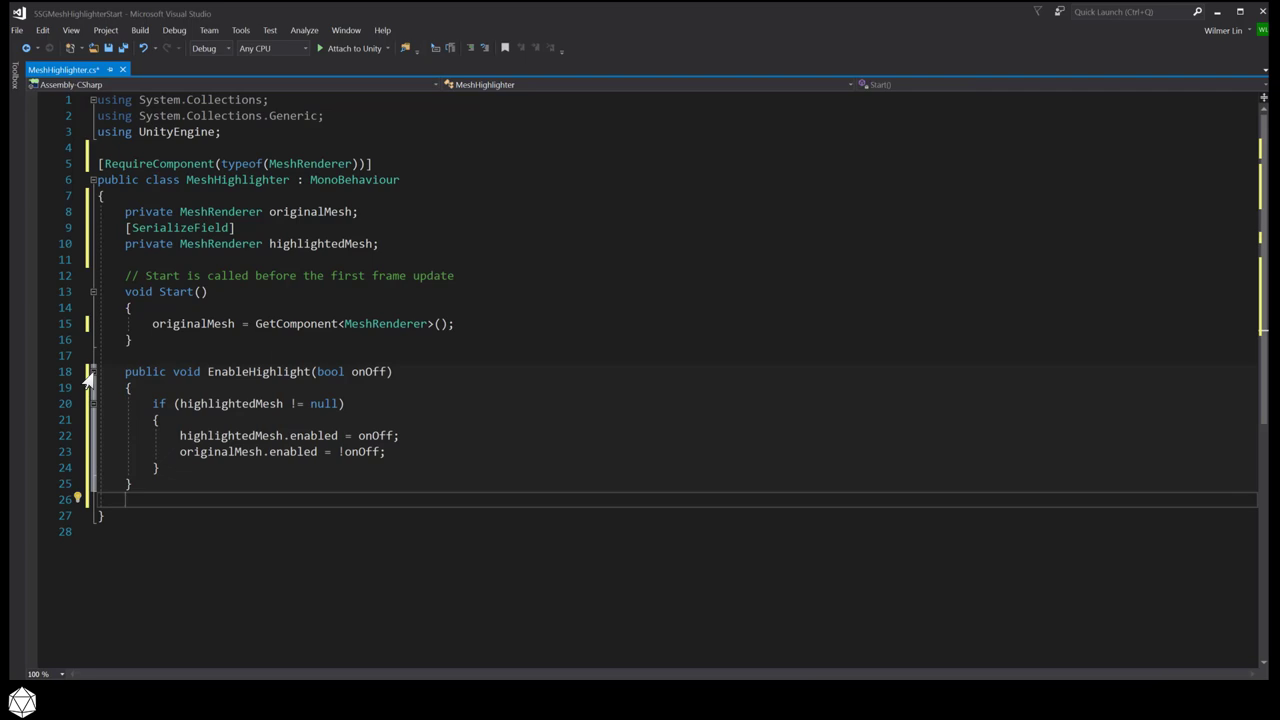
pyautogui.press('Return')
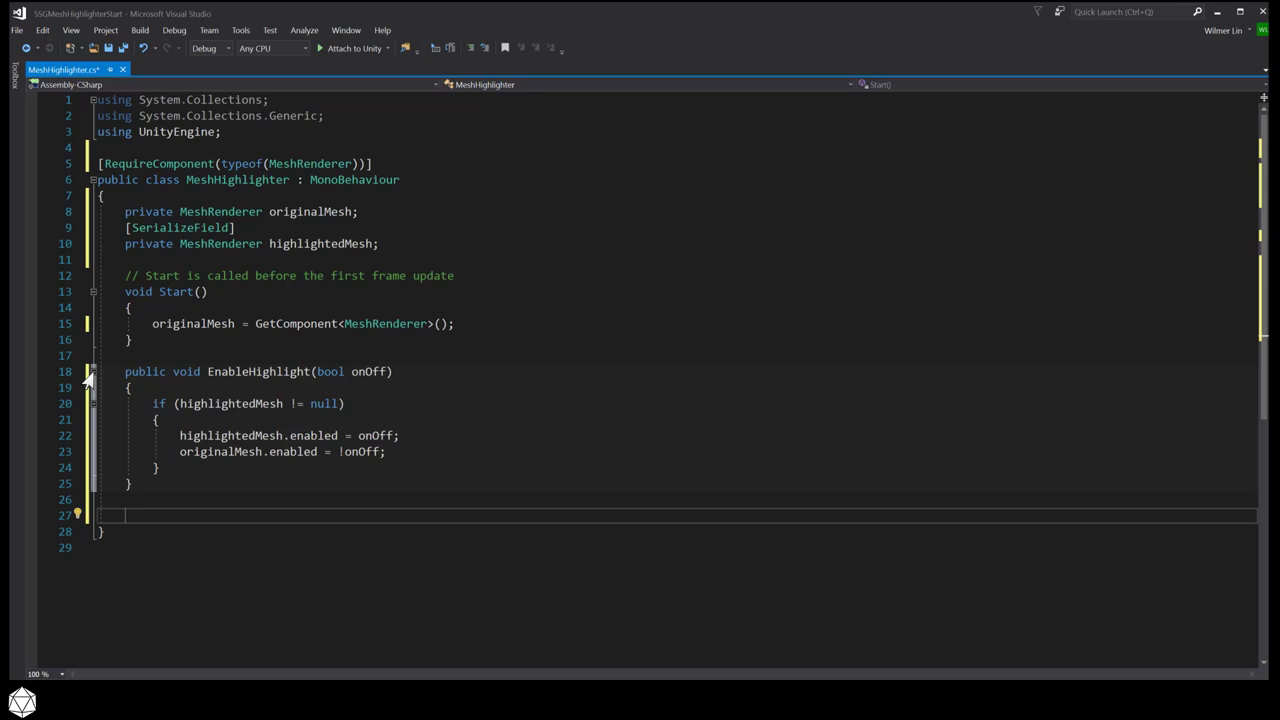
pyautogui.write('private void OnMouseEn')
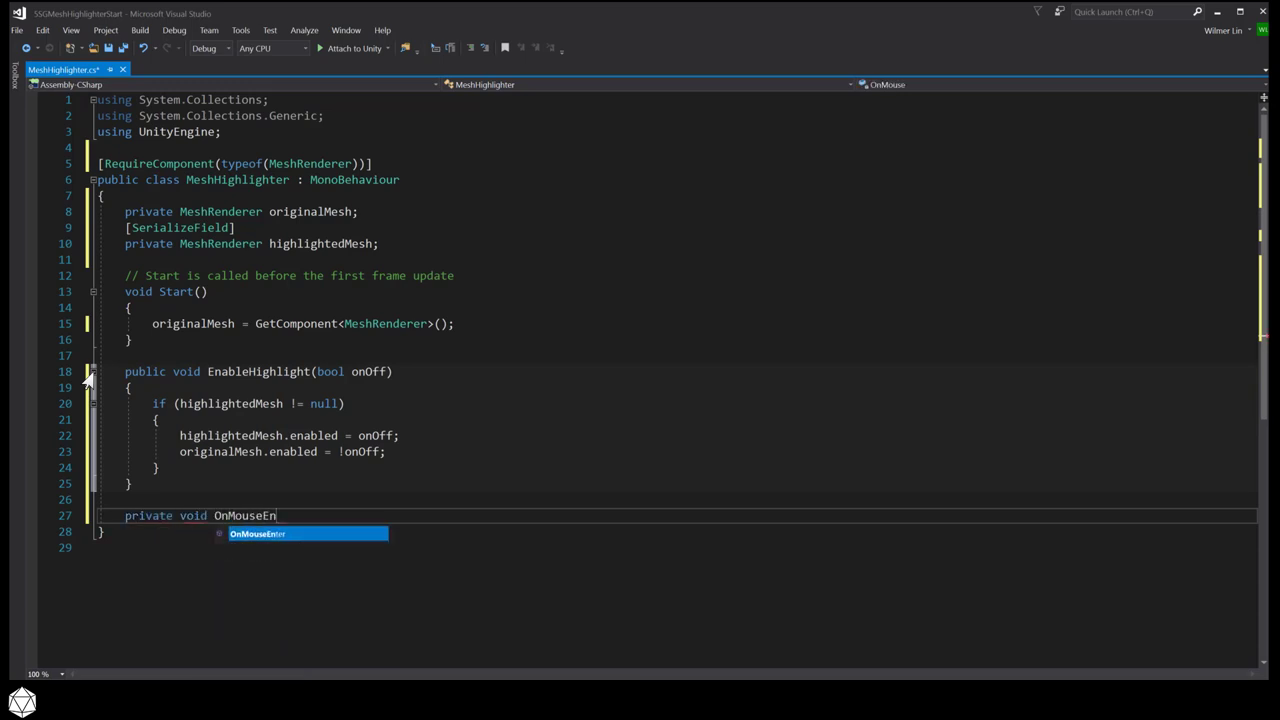
pyautogui.press('Tab')
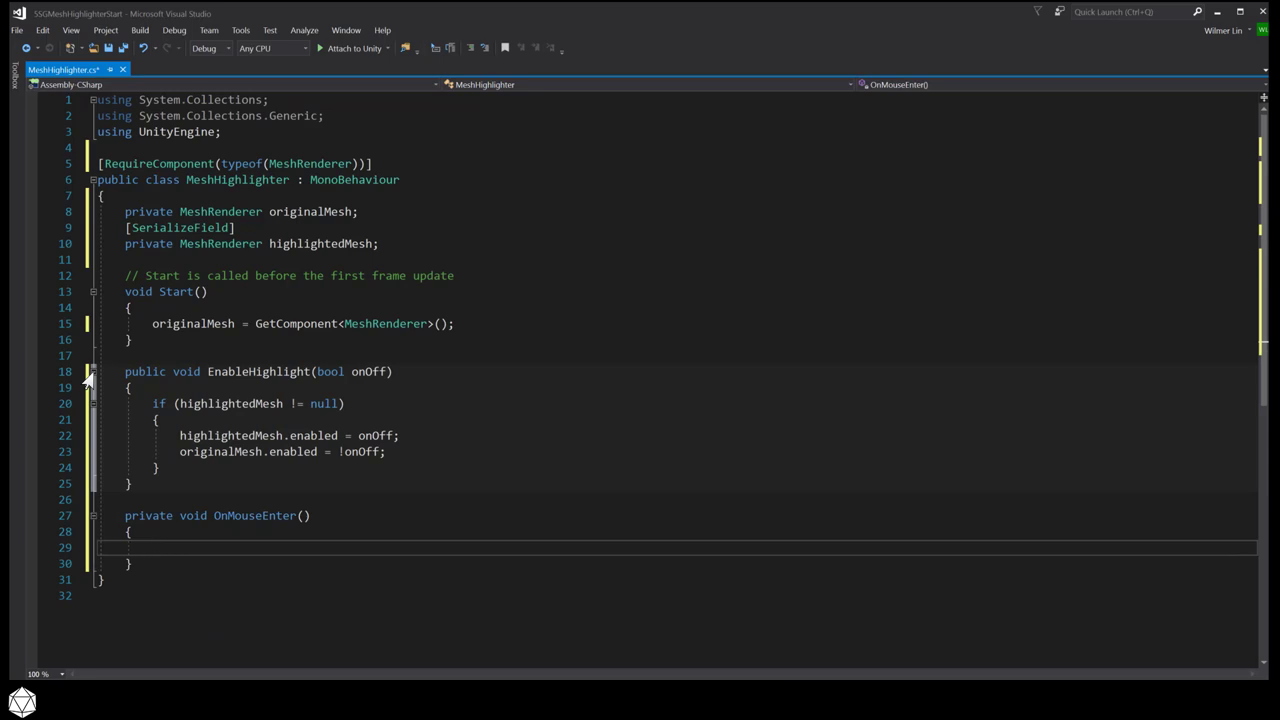
# Inside the OnMouseEnter method, add the call EnableHighlight(true);.
pyautogui.write('En')
pyautogui.press('Tab')
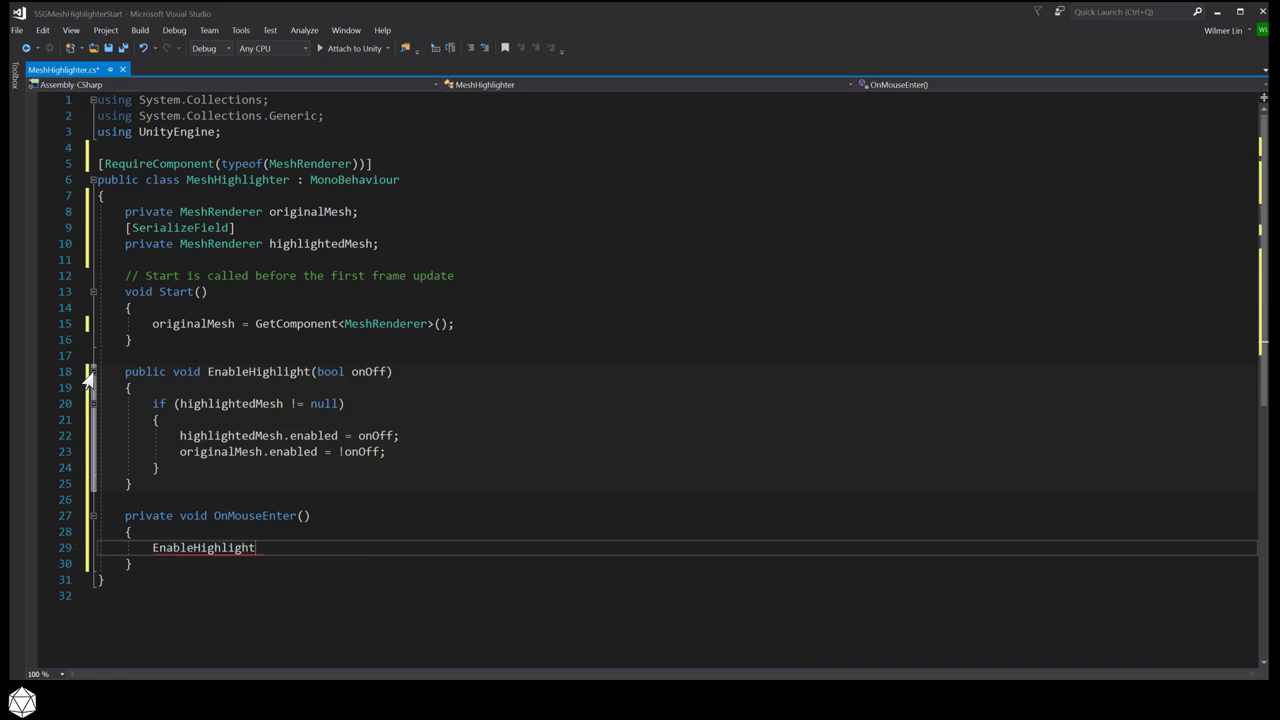
pyautogui.write('(true')
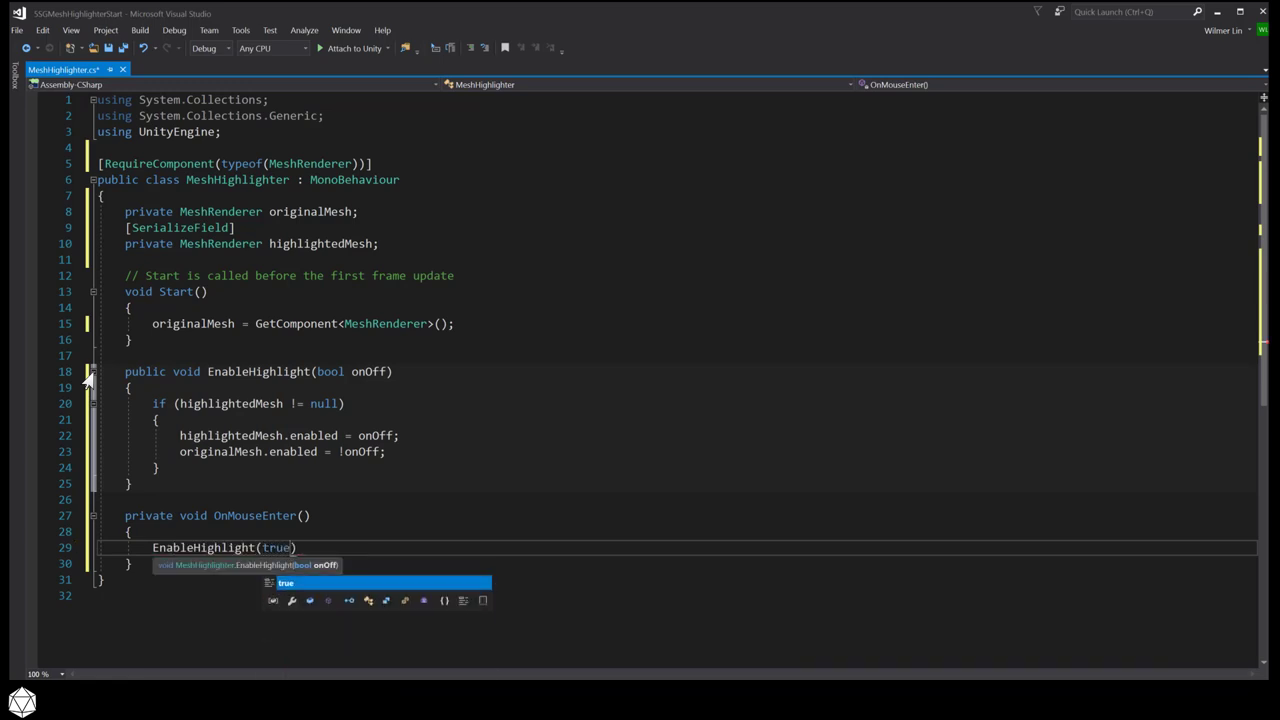
pyautogui.write(');')
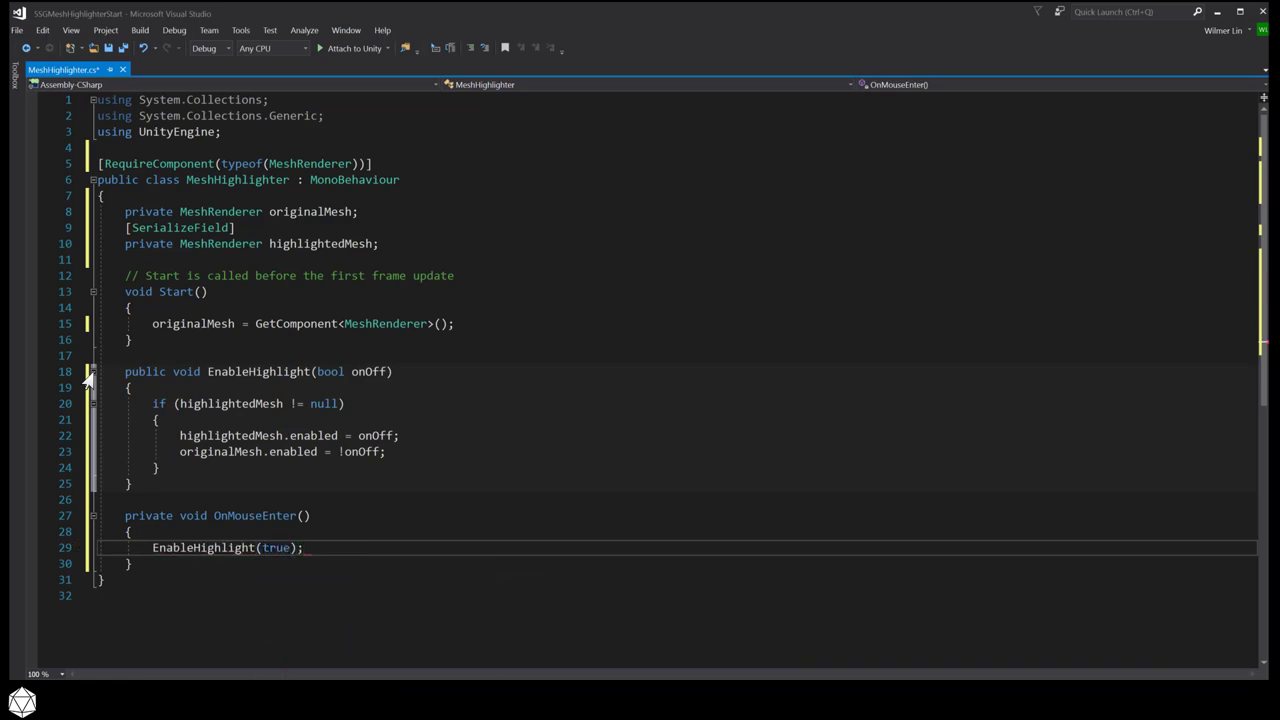
# Add an empty private void OnMouseExit() method below OnMouseEnter, separated by a blank line.
pyautogui.press('Down')
pyautogui.press('Return')
pyautogui.press('Return')
pyautogui.write('private void O')
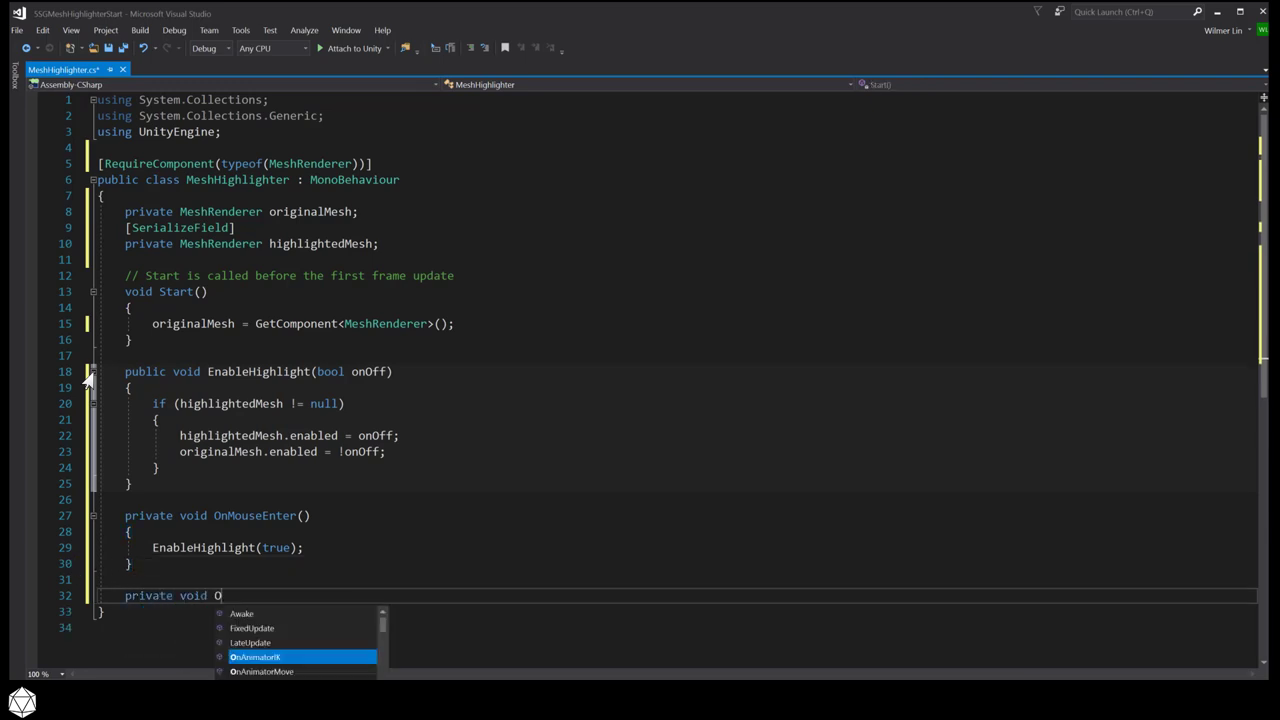
pyautogui.write('nMouseE')
pyautogui.press('Tab')
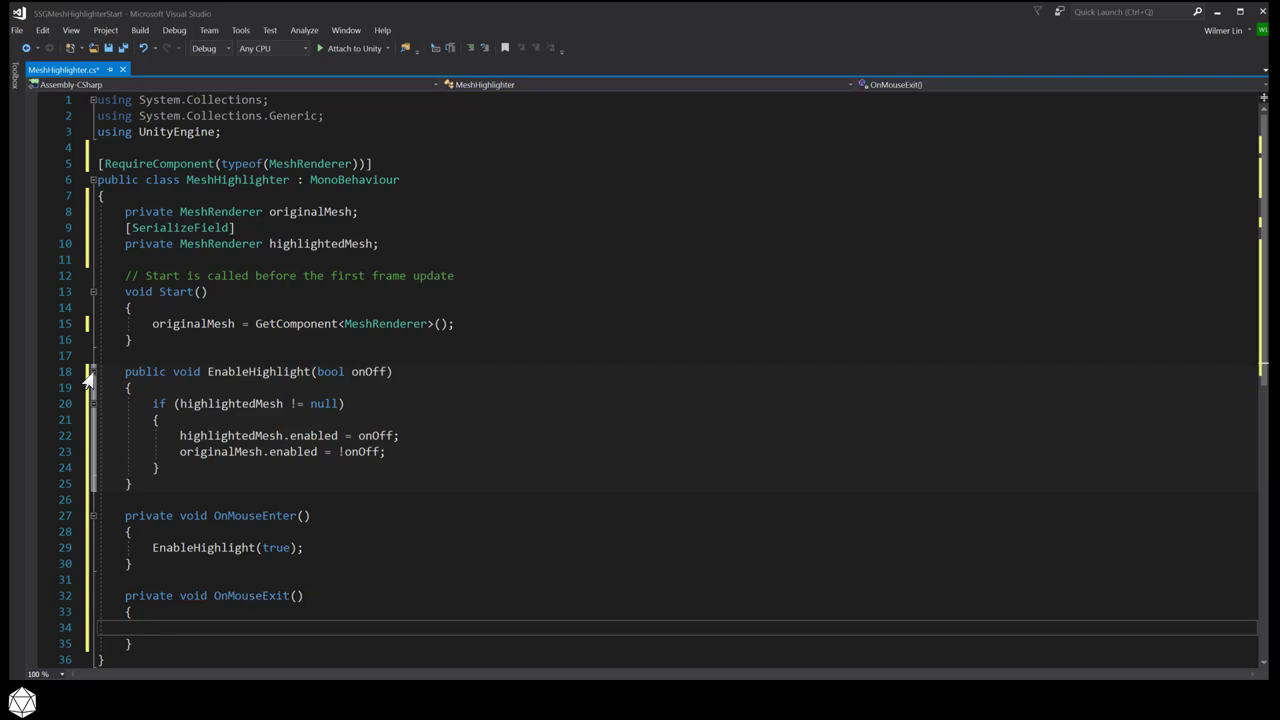
# Inside the OnMouseExit method, add the call EnableHighlight(false);.
pyautogui.write('EnableHighlight')
pyautogui.write('(false)')
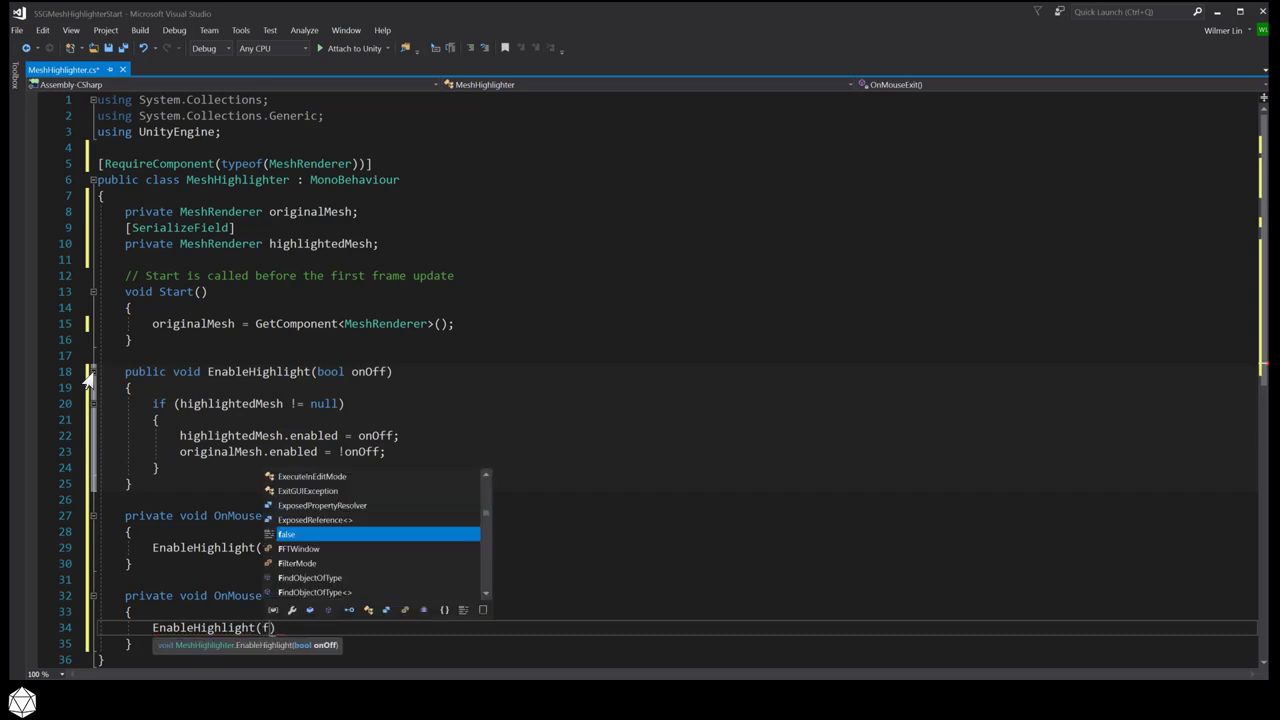
pyautogui.write(';')
pyautogui.press('Down')
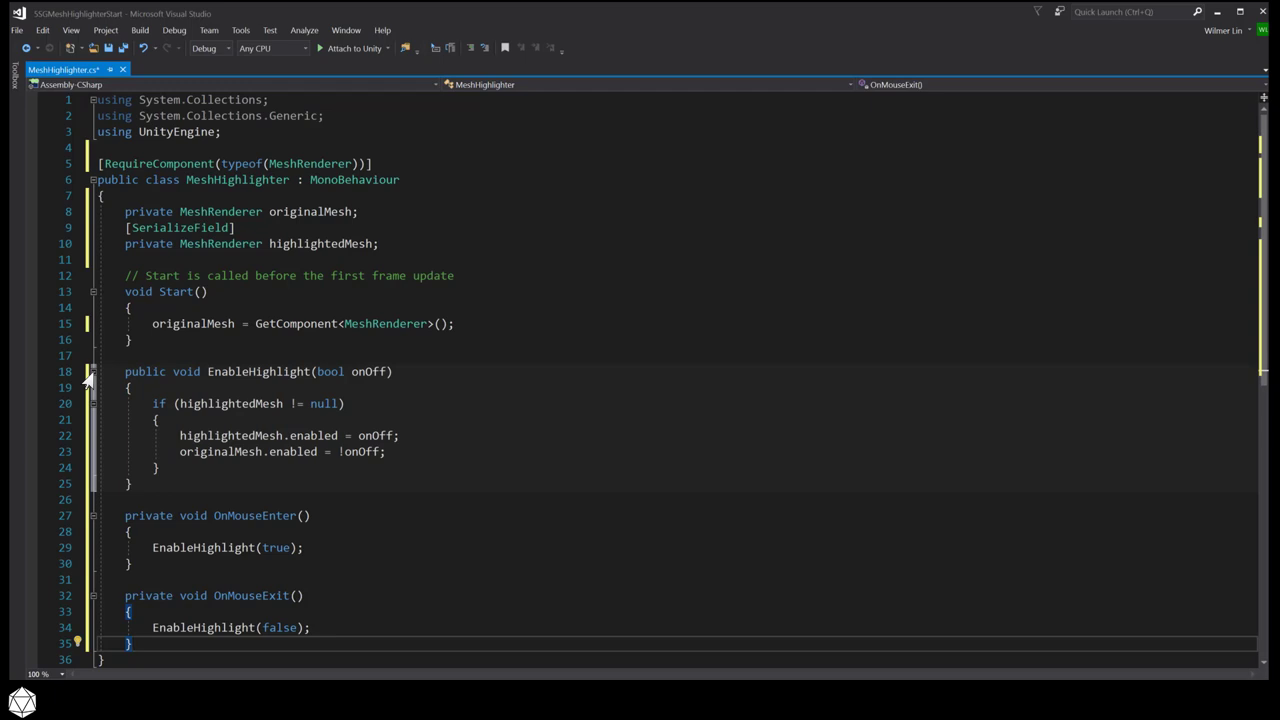
pyautogui.press('Down')
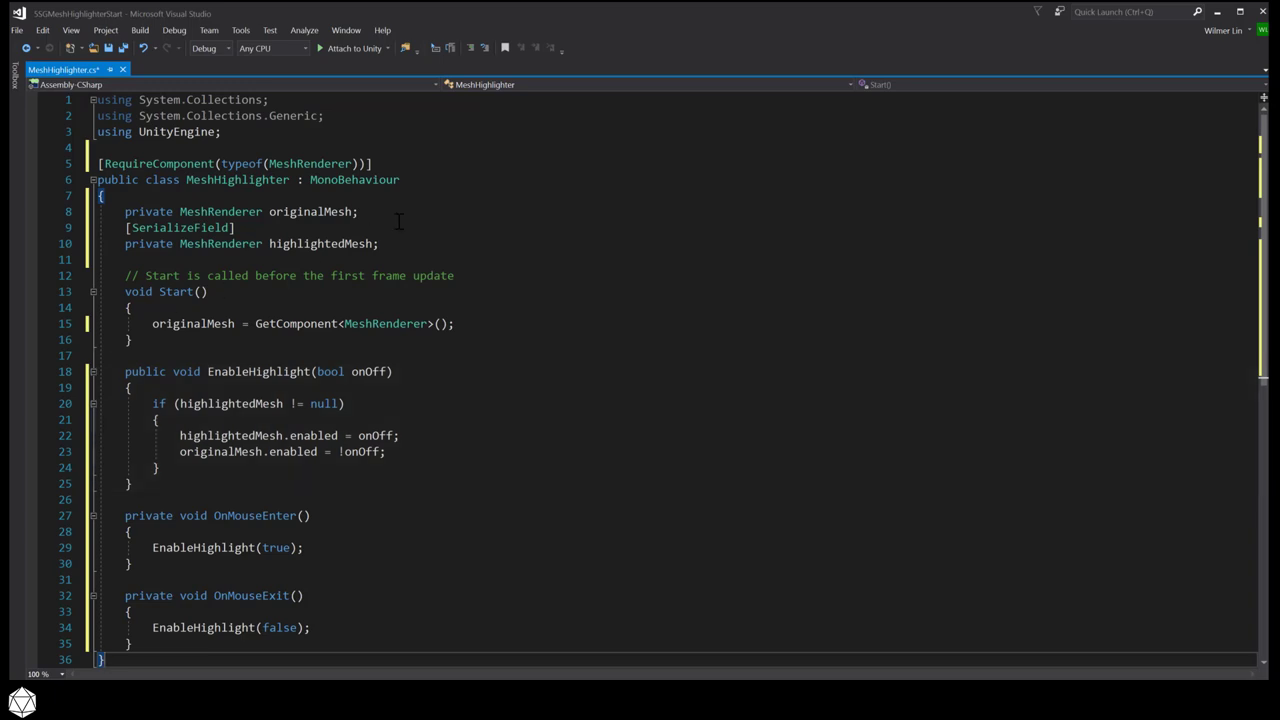
# In the Start method, add EnableHighlight(false); on a new line after the originalMesh assignment.
pyautogui.click(478, 323)
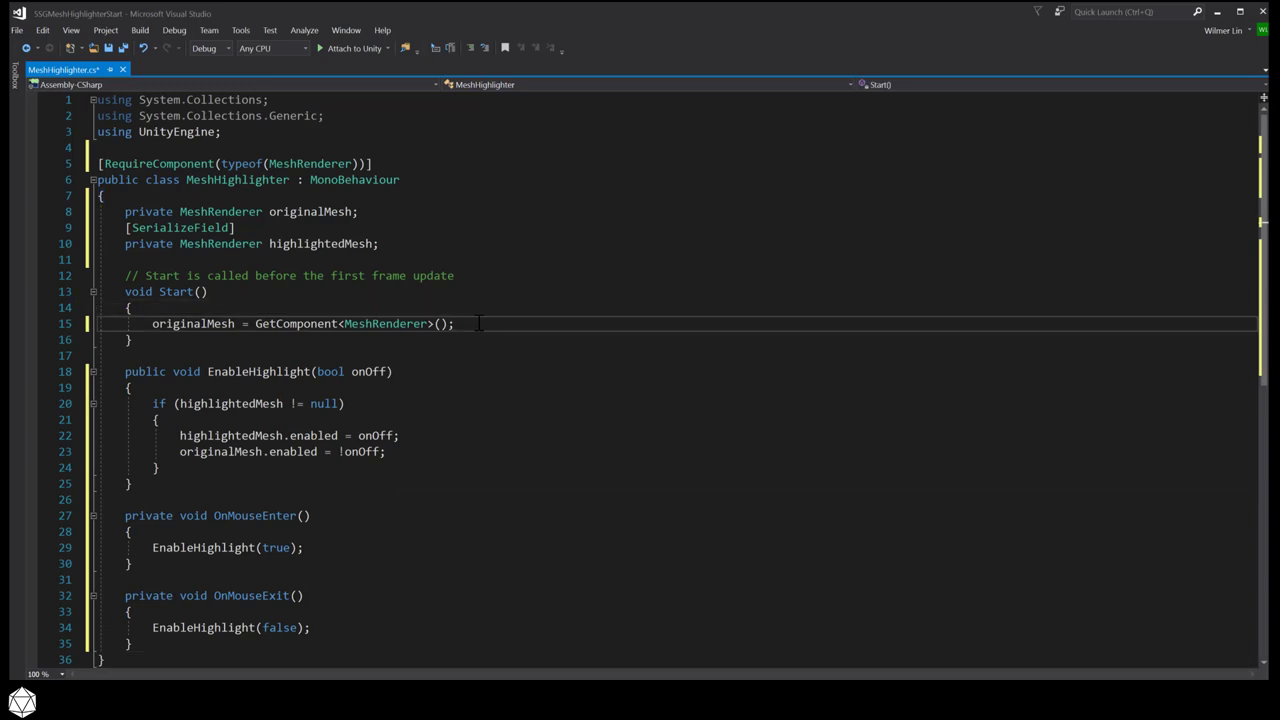
pyautogui.press('Return')
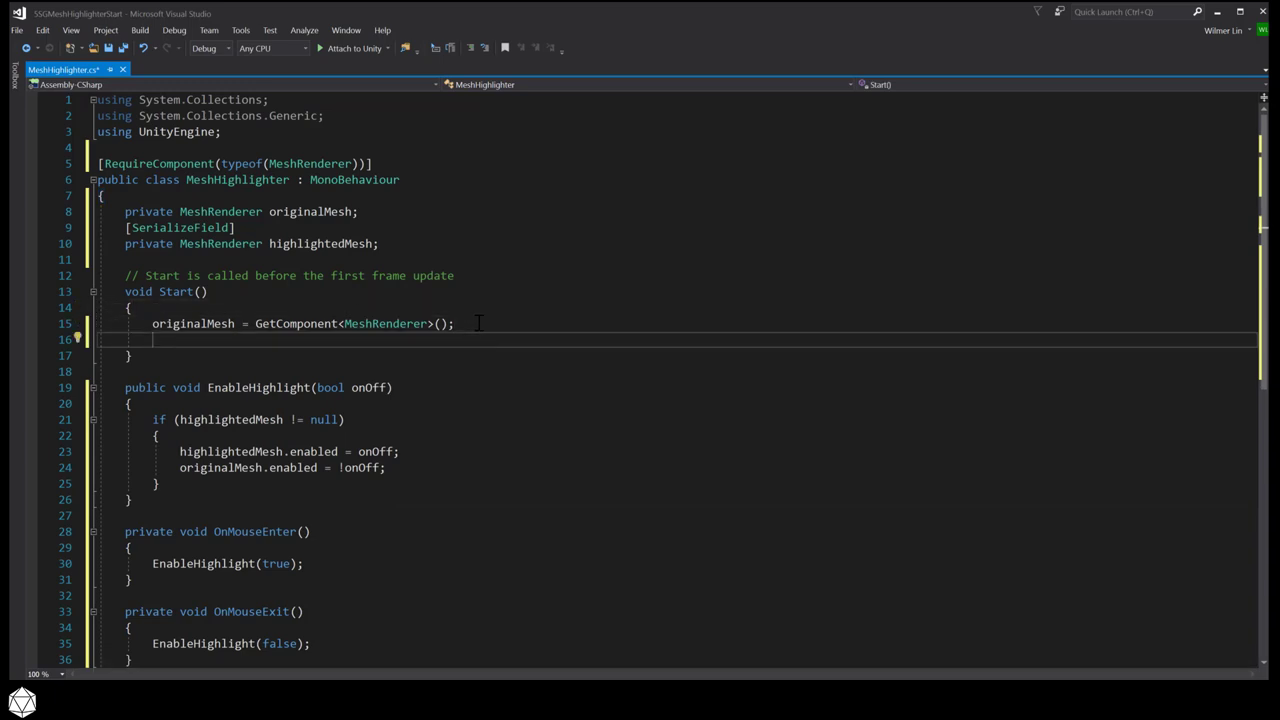
pyautogui.write('EnableHighlight')
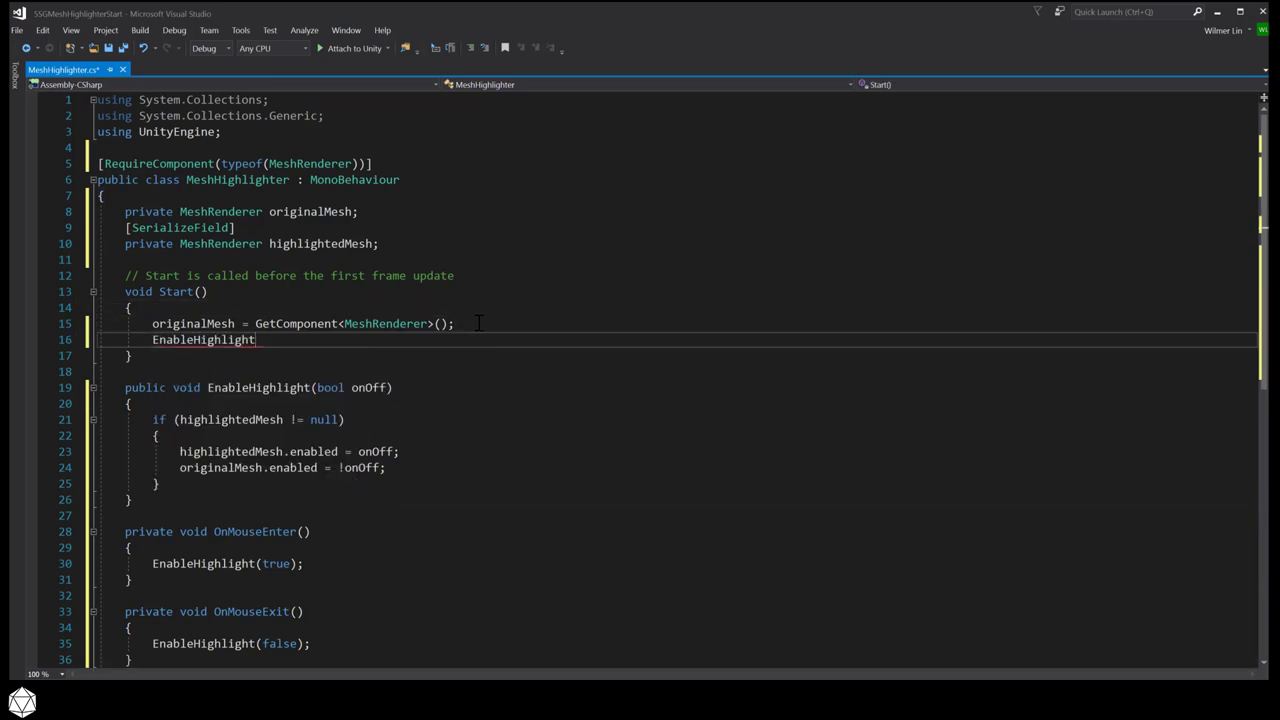
pyautogui.write('()false')
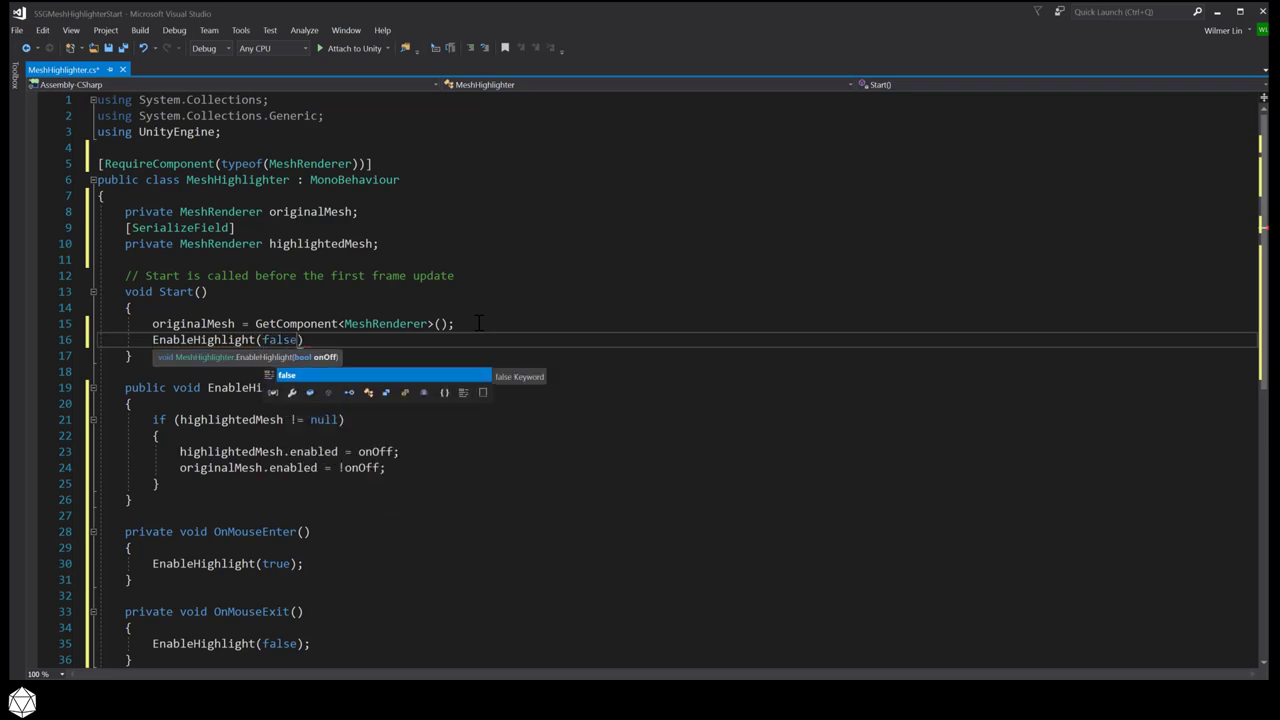
pyautogui.press('Escape')
pyautogui.write(';')
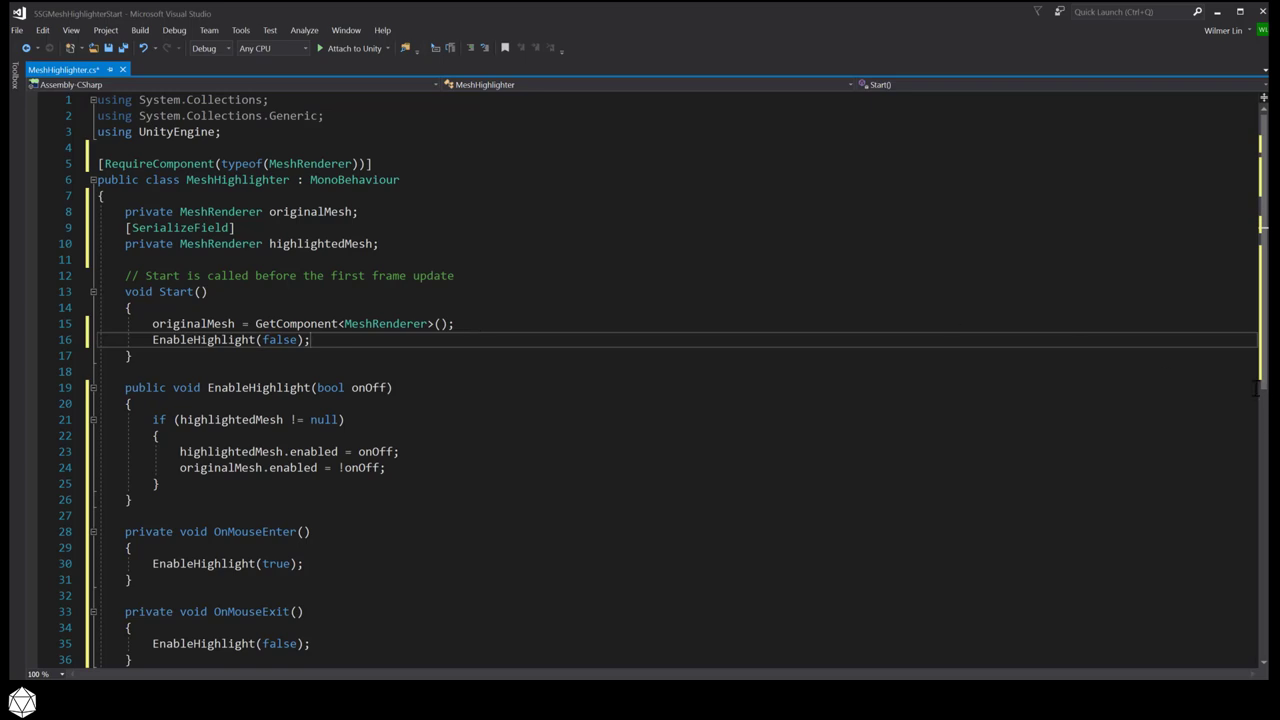
# Go through the finished code to the end of the file and save the MeshHighlighter script.
pyautogui.click(1197, 391)
pyautogui.press('Down')
pyautogui.press('Down')
pyautogui.press('Down')
pyautogui.press('Down')
pyautogui.press('Down')
pyautogui.press('Down')
pyautogui.press('Down')
pyautogui.press('Down')
pyautogui.press('Down')
pyautogui.press('Down')
pyautogui.press('Down')
pyautogui.press('Down')
pyautogui.press('Down')
pyautogui.press('Down')
pyautogui.press('Down')
pyautogui.press('Down')
pyautogui.press('Down')
pyautogui.press('Down')
pyautogui.press('Down')
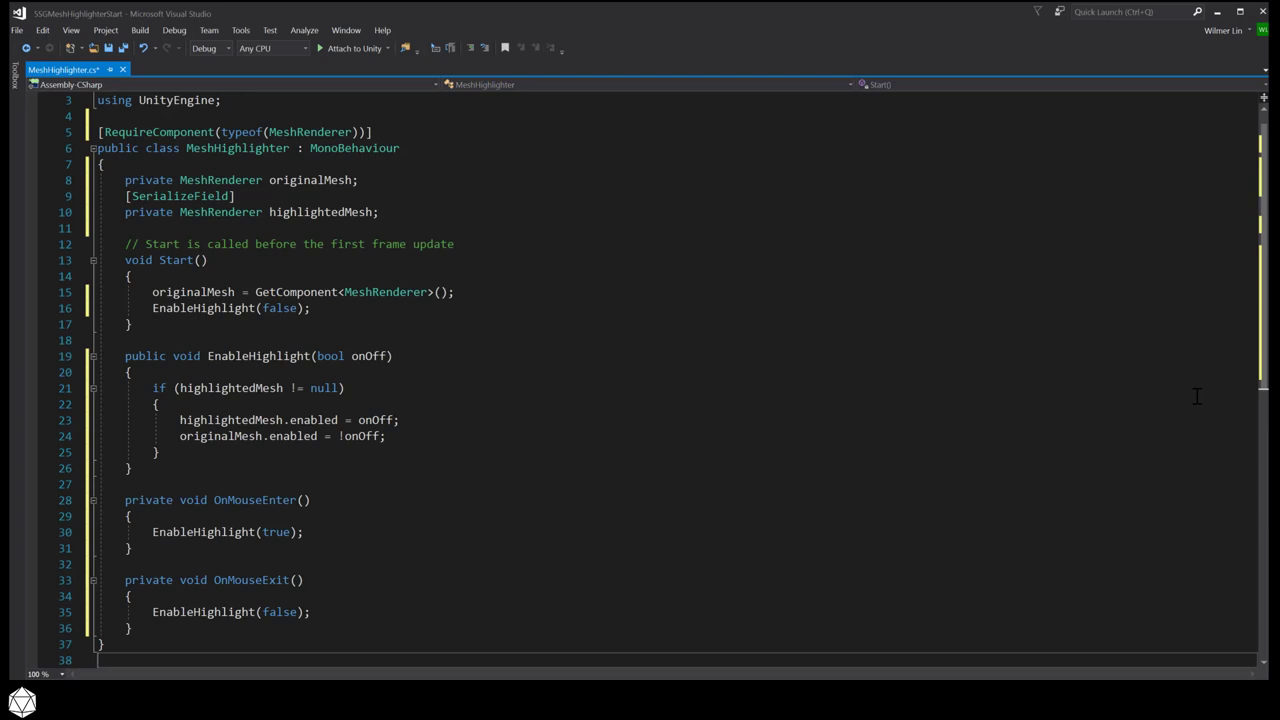
pyautogui.hotkey('ctrl', 's')
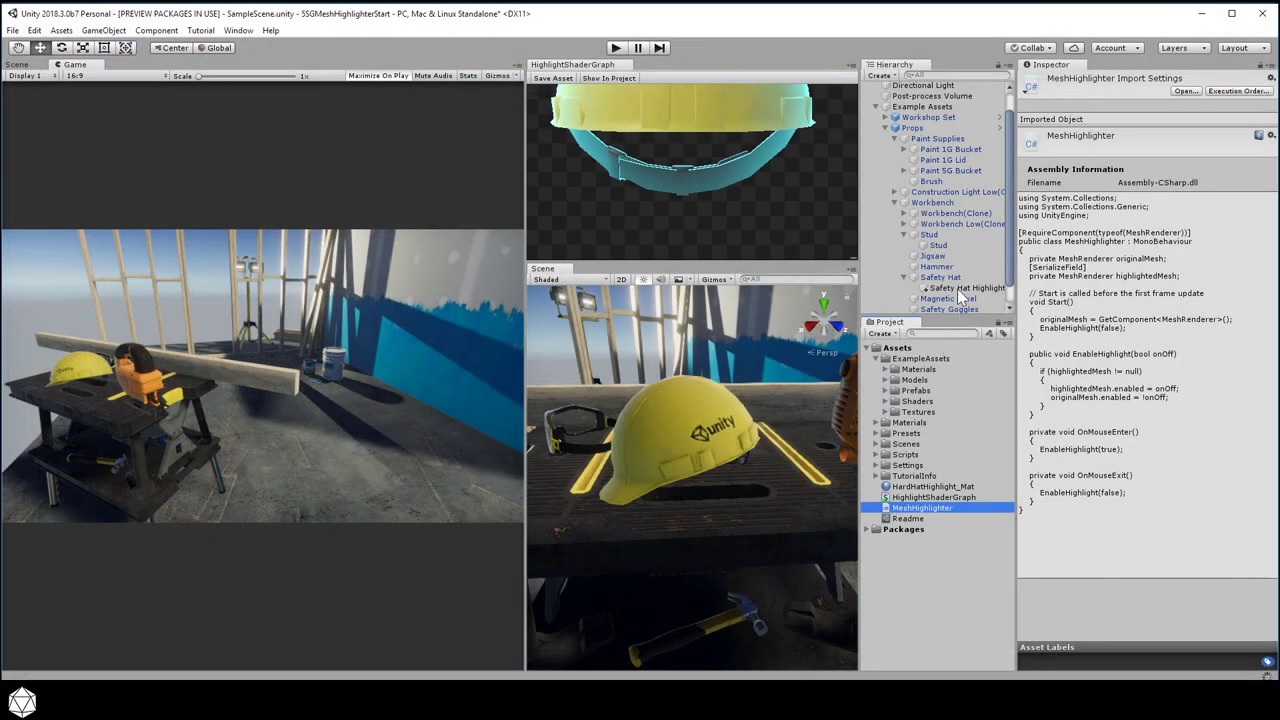
# Assign Safety Hat Highlight as the Highlighted Mesh of the Safety Hat's Mesh Highlighter component and save the scene.
pyautogui.click(956, 277)
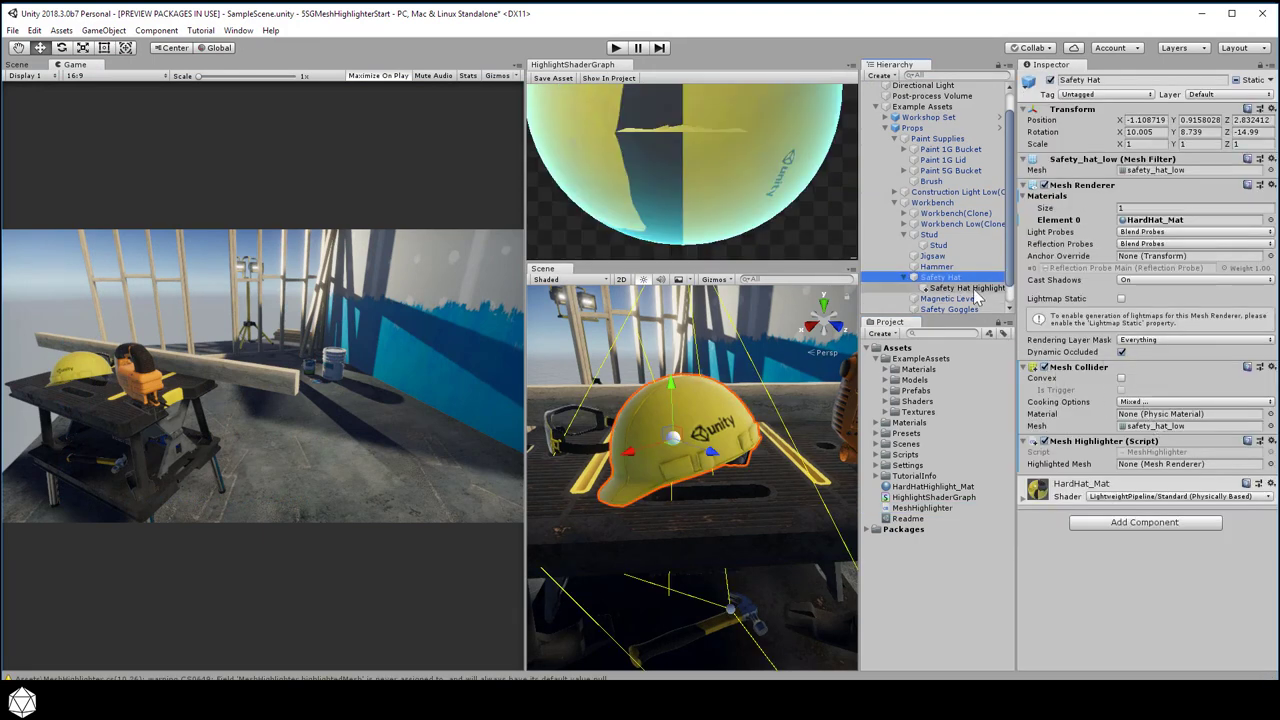
pyautogui.moveTo(977, 298); pyautogui.dragTo(1158, 477)
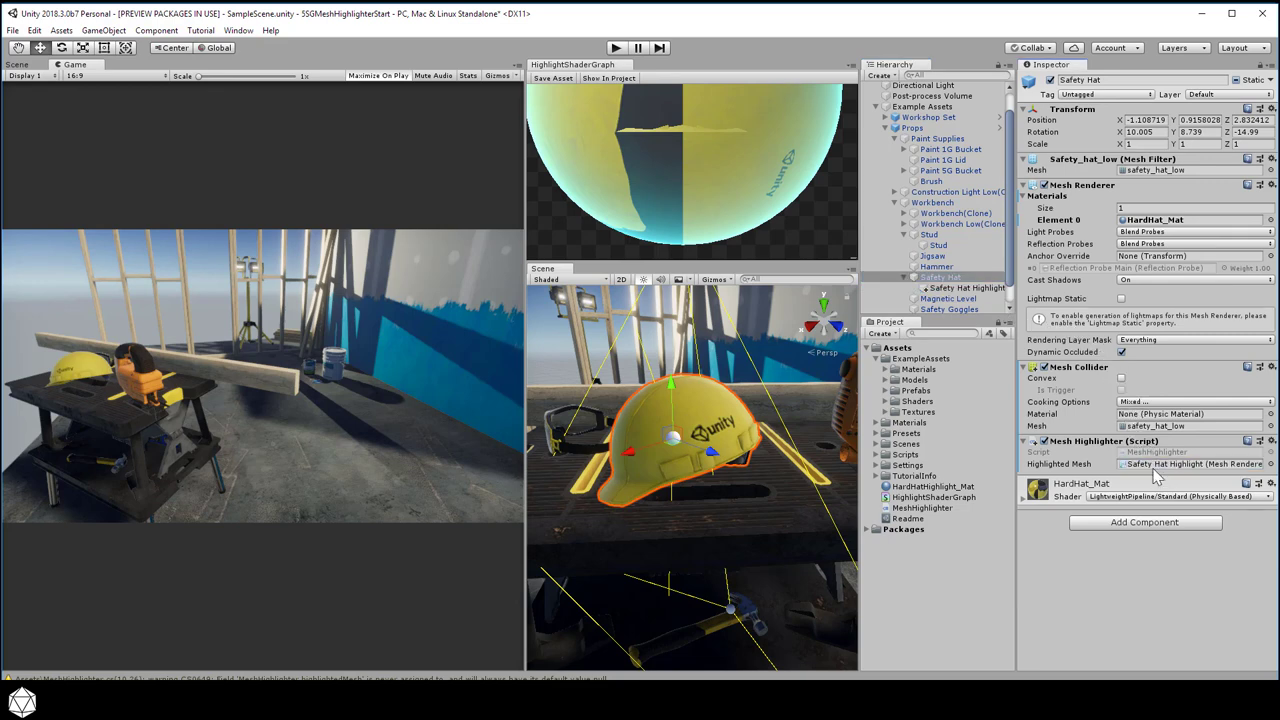
pyautogui.click(13, 31)
pyautogui.click(38, 84)
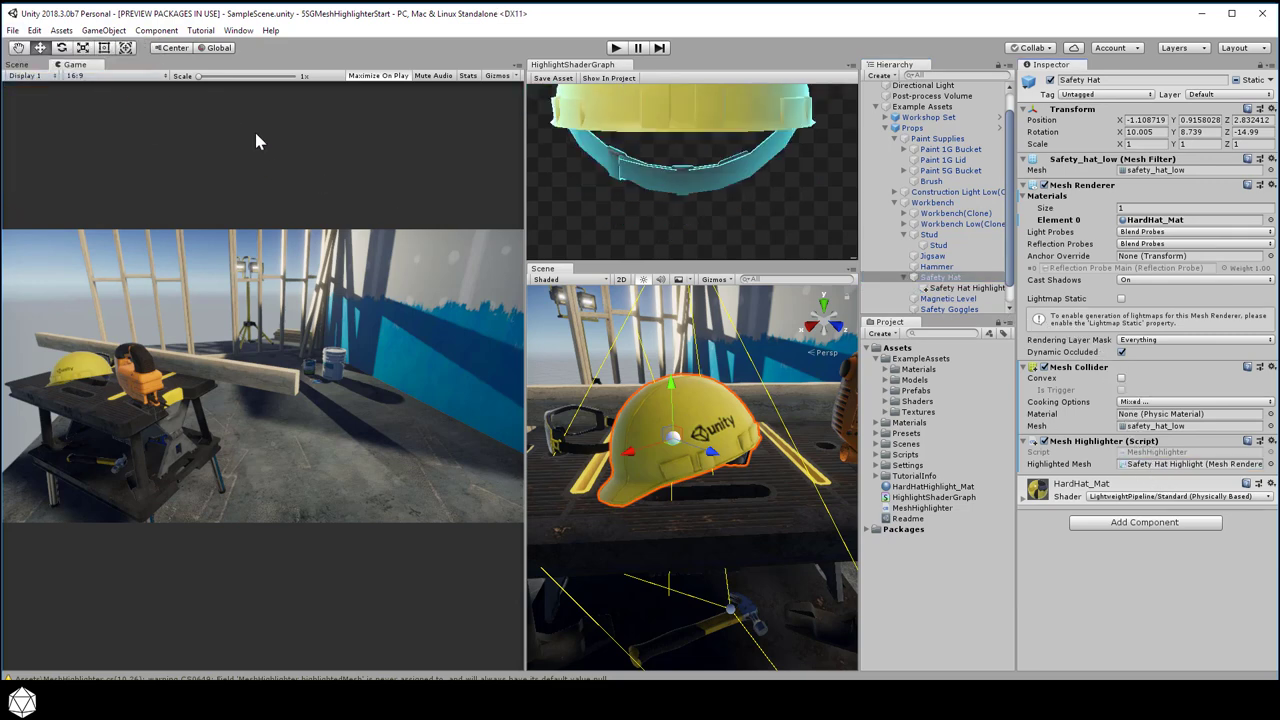
# Run the scene in play mode to test highlighting on mouse-over.
pyautogui.click(617, 47)
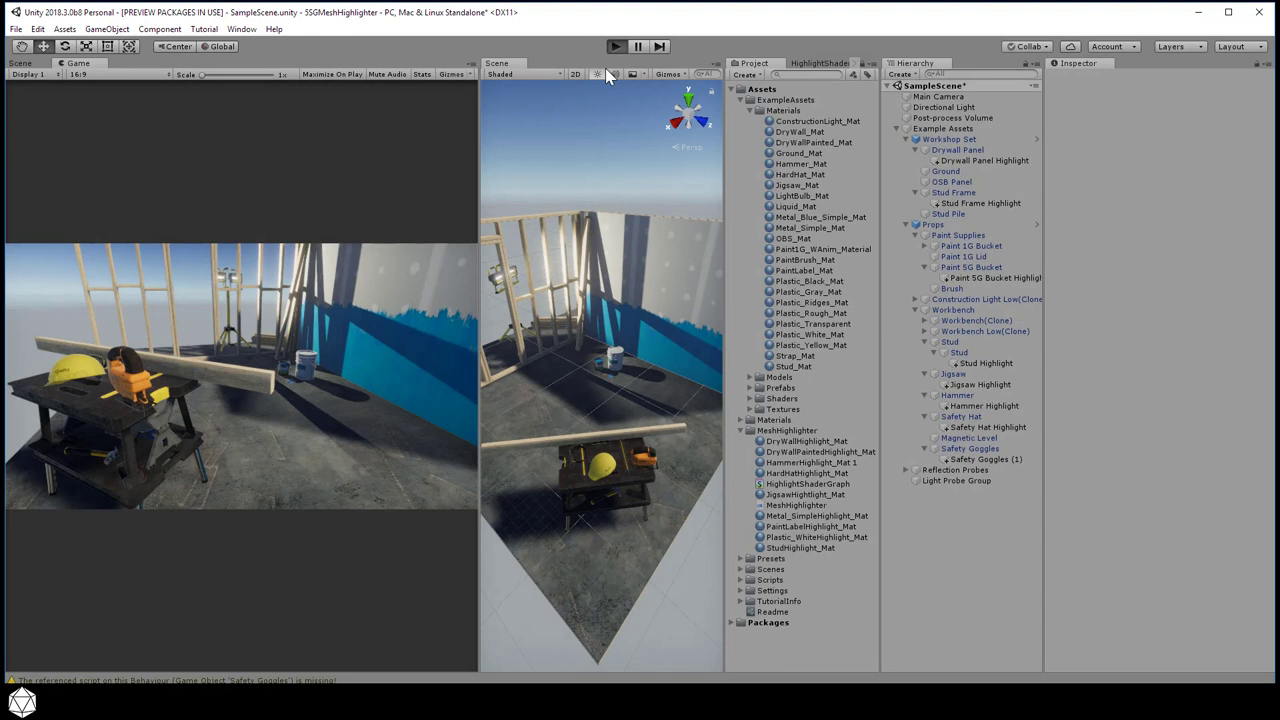
pyautogui.hotkey('ctrl', 'p')
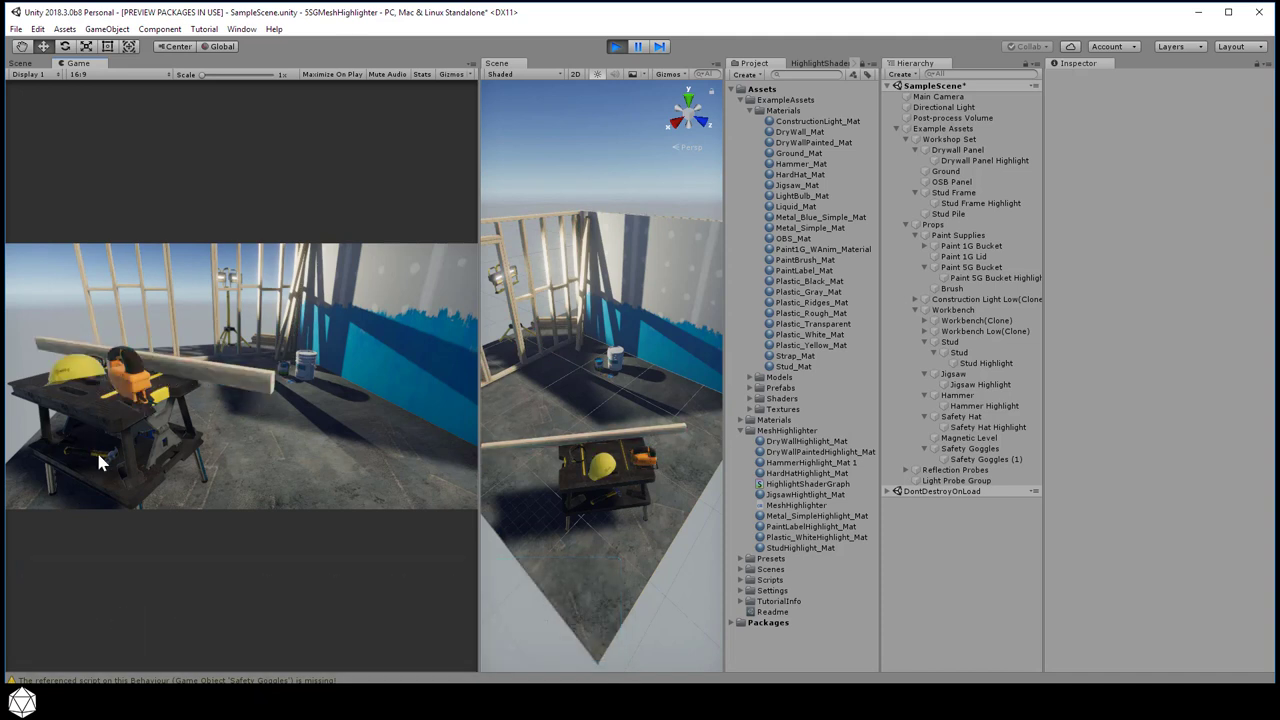
# Examine the settings of the highlight materials in the MeshHighlighter folder, from DryWallHighlight_Mat through StudHighlight_Mat.
pyautogui.click(846, 443)
pyautogui.click(848, 452)
pyautogui.click(842, 463)
pyautogui.click(844, 473)
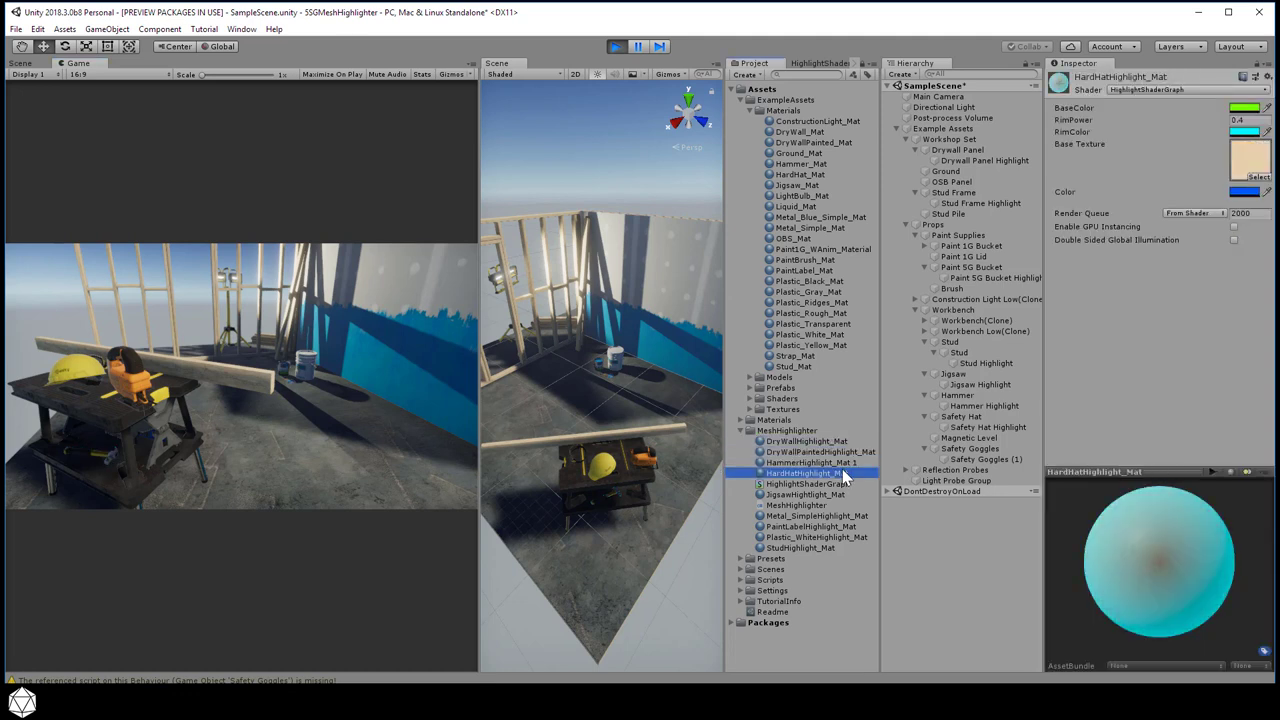
pyautogui.click(844, 494)
pyautogui.click(834, 515)
pyautogui.click(832, 526)
pyautogui.click(830, 537)
pyautogui.click(829, 547)
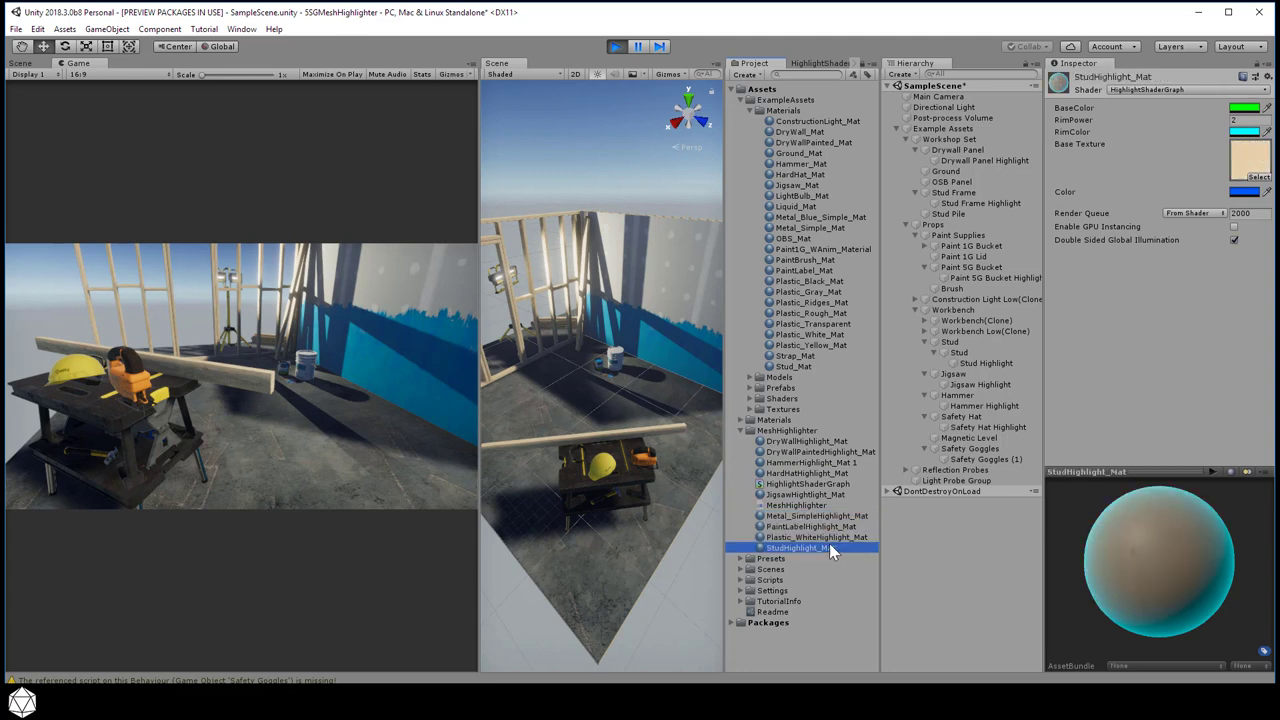
# Inspect the mesh renderers and materials of the Stud Highlight, Hammer Highlight and Safety Hat Highlight objects.
pyautogui.click(991, 364)
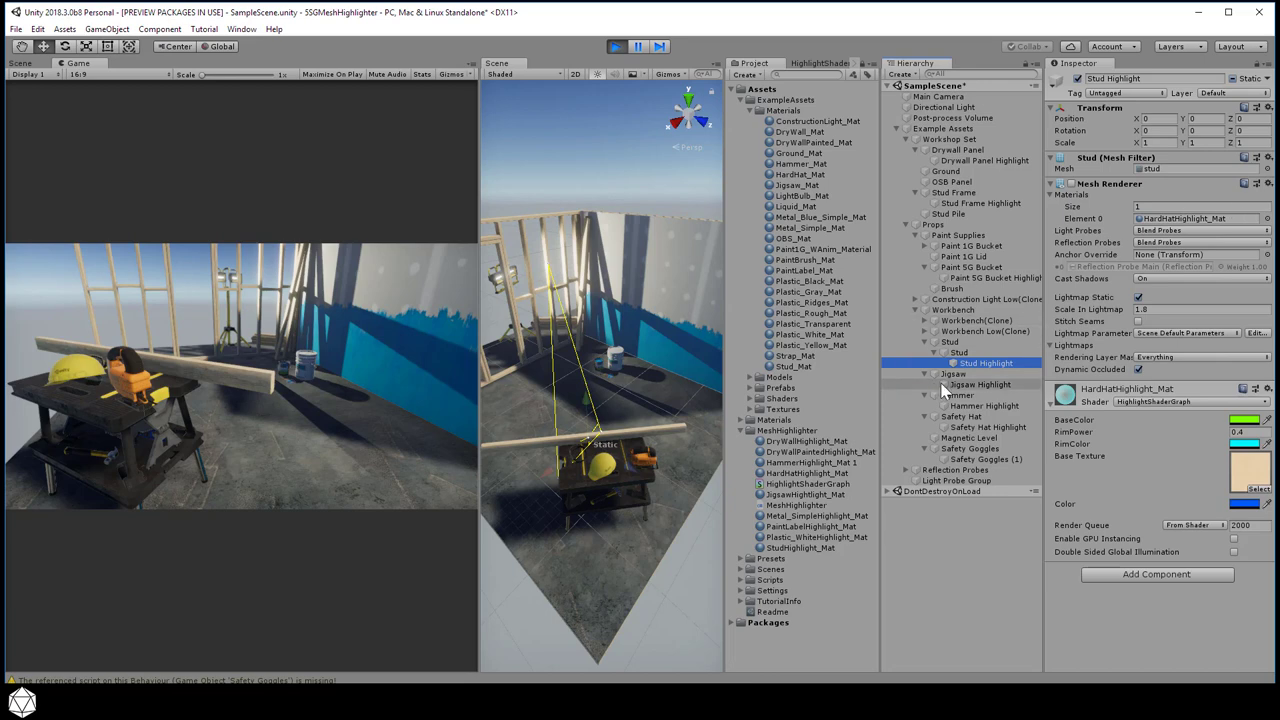
pyautogui.click(974, 406)
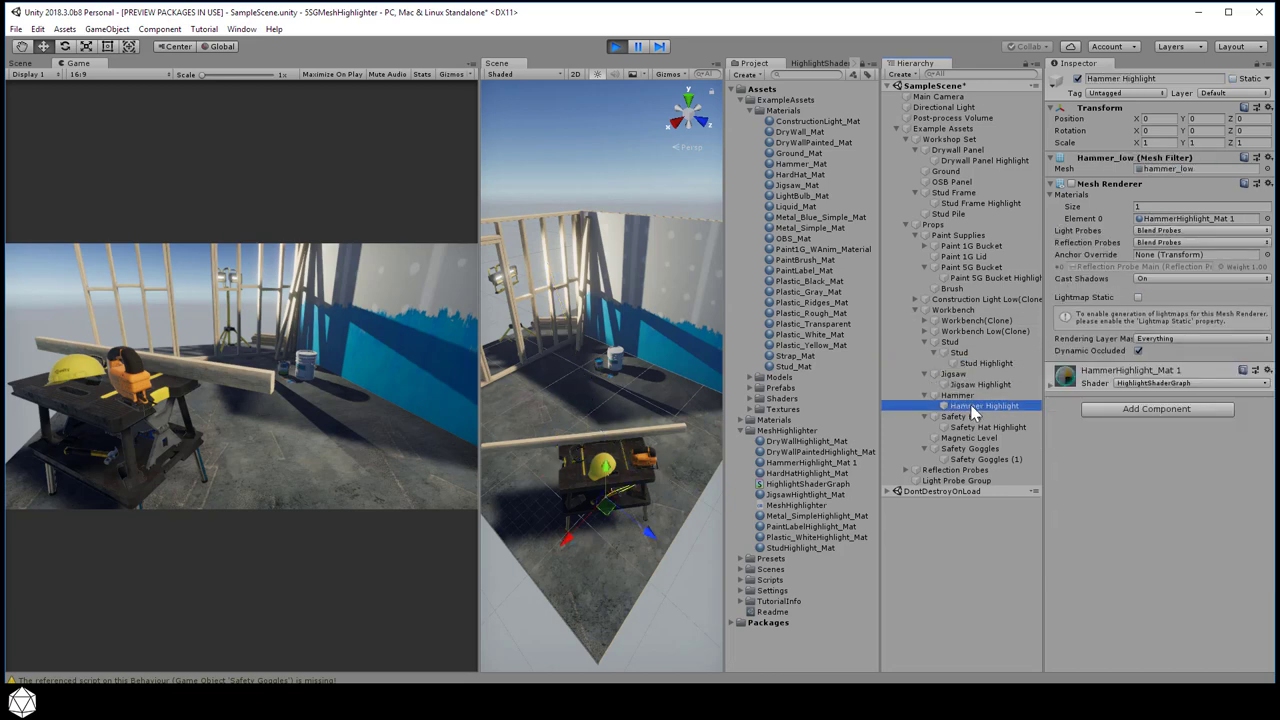
pyautogui.click(967, 426)
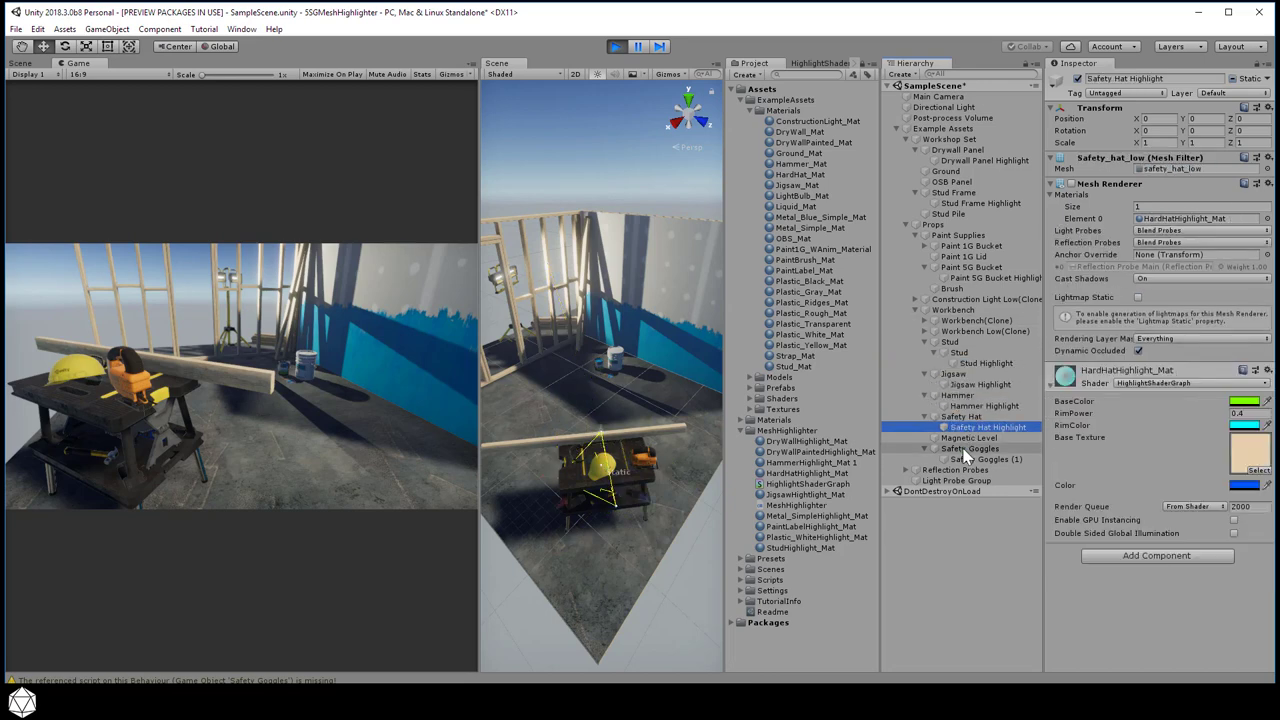
# Inspect the Mesh Highlighter components on the Safety Hat, Hammer, Jigsaw and Stud parent objects.
pyautogui.click(965, 417)
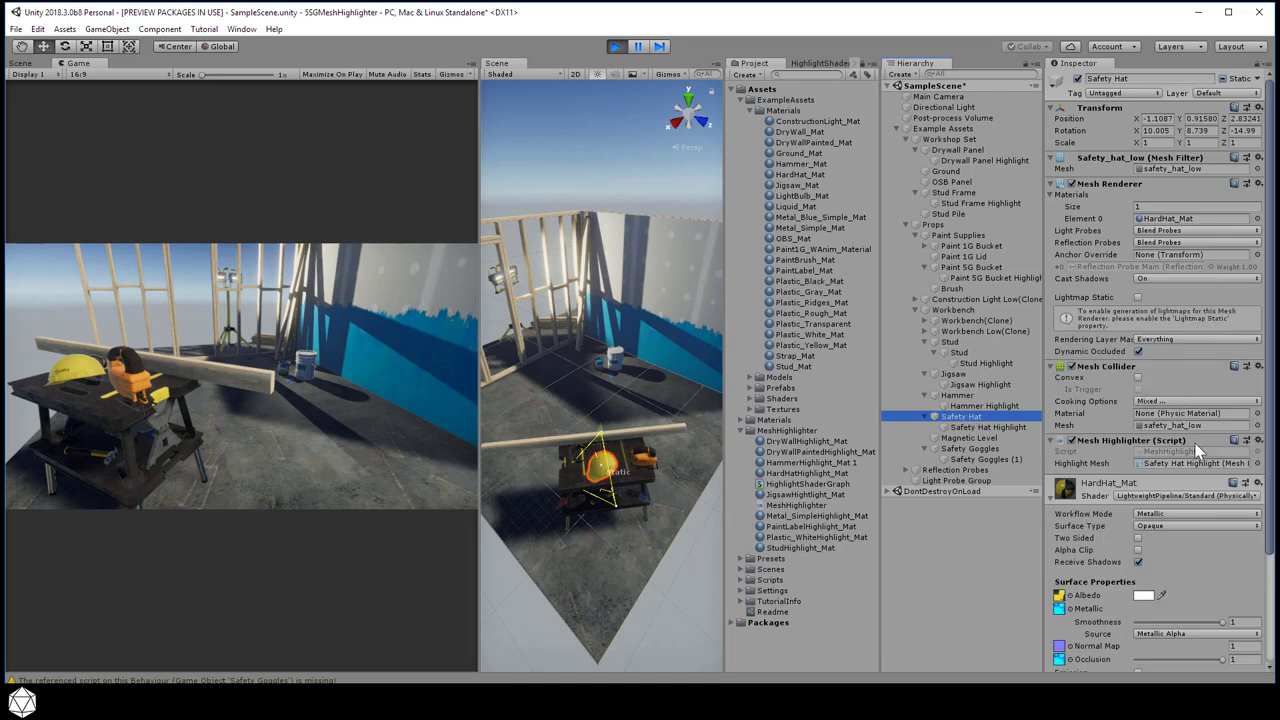
pyautogui.click(956, 394)
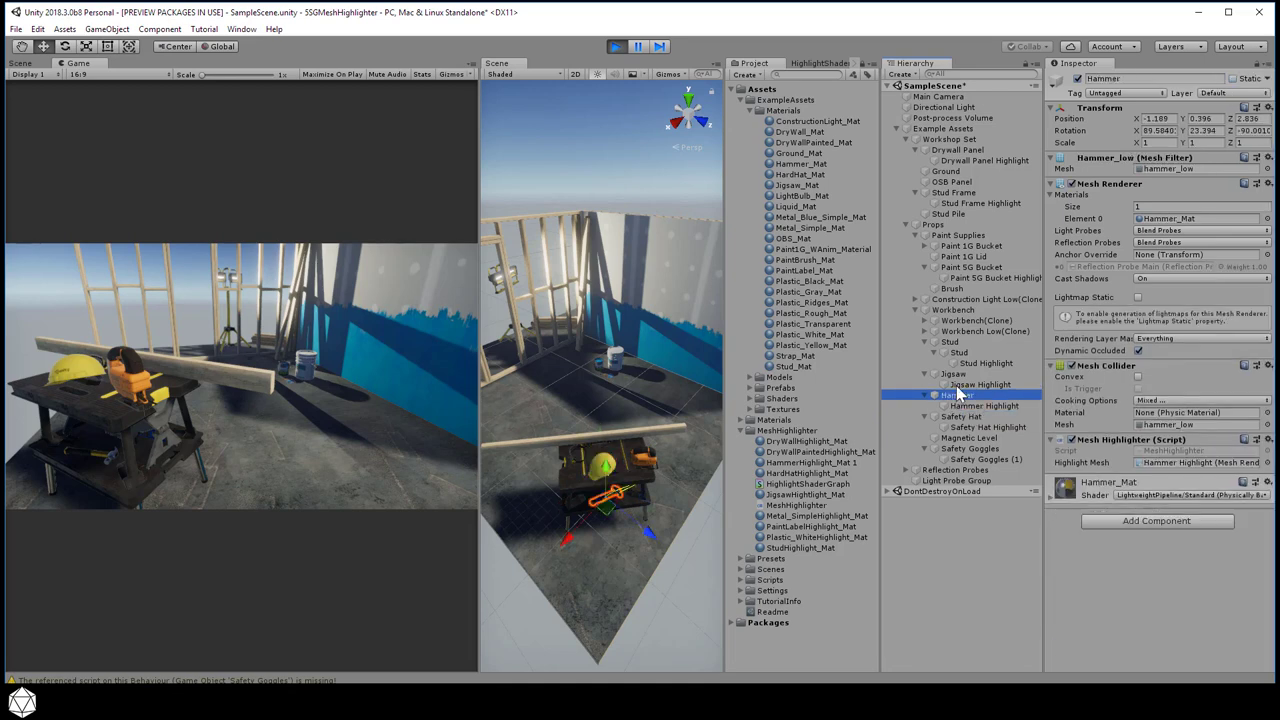
pyautogui.click(956, 374)
pyautogui.click(956, 352)
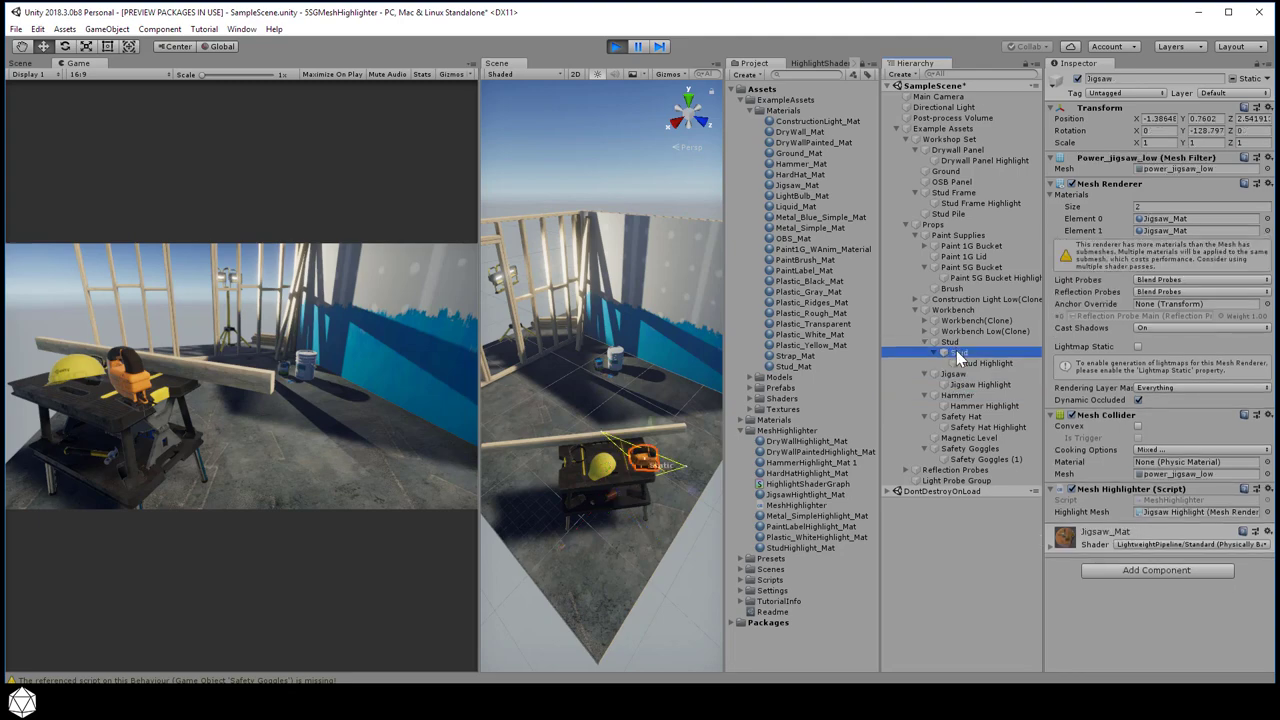